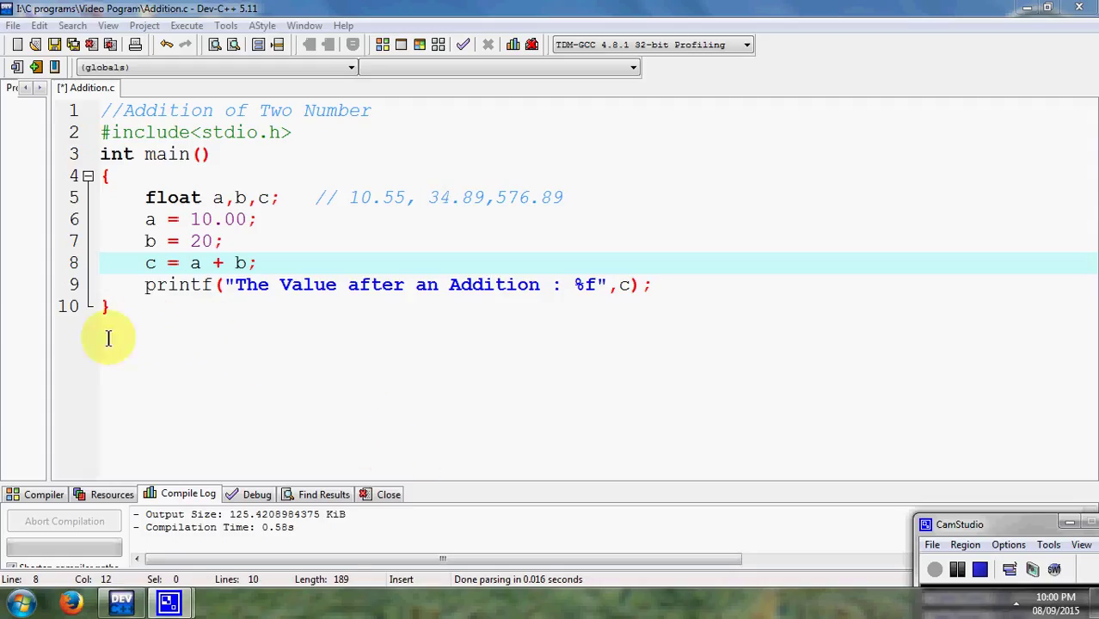
# Step: Change the declaration to int, set a = 10 and switch the output specifier to %d
pyautogui.moveTo(201, 197); pyautogui.dragTo(146, 197)
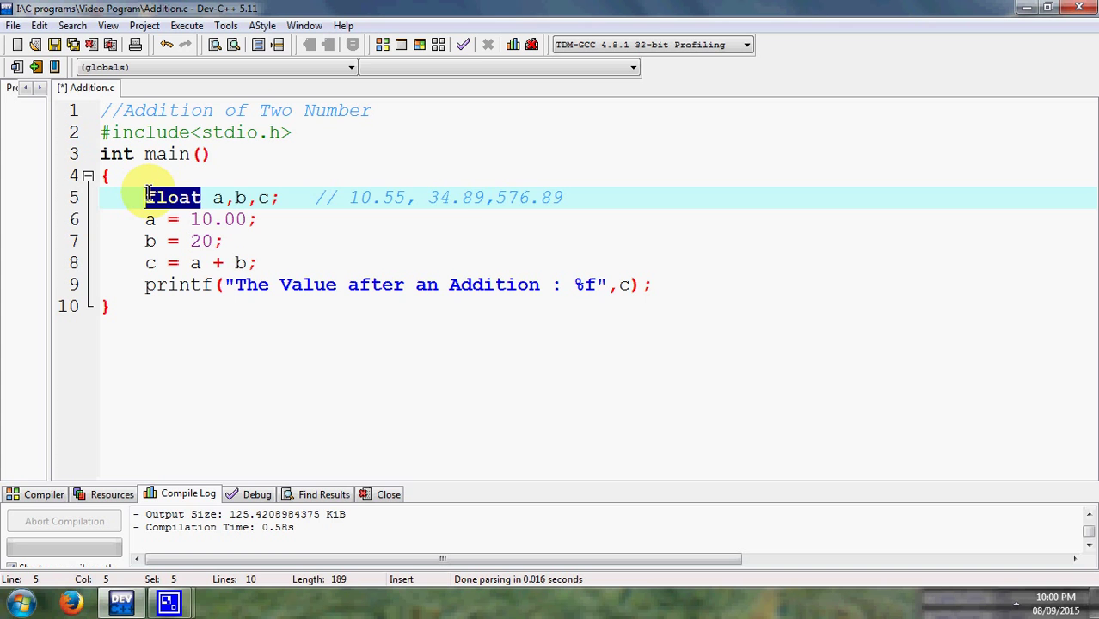
pyautogui.write('int')
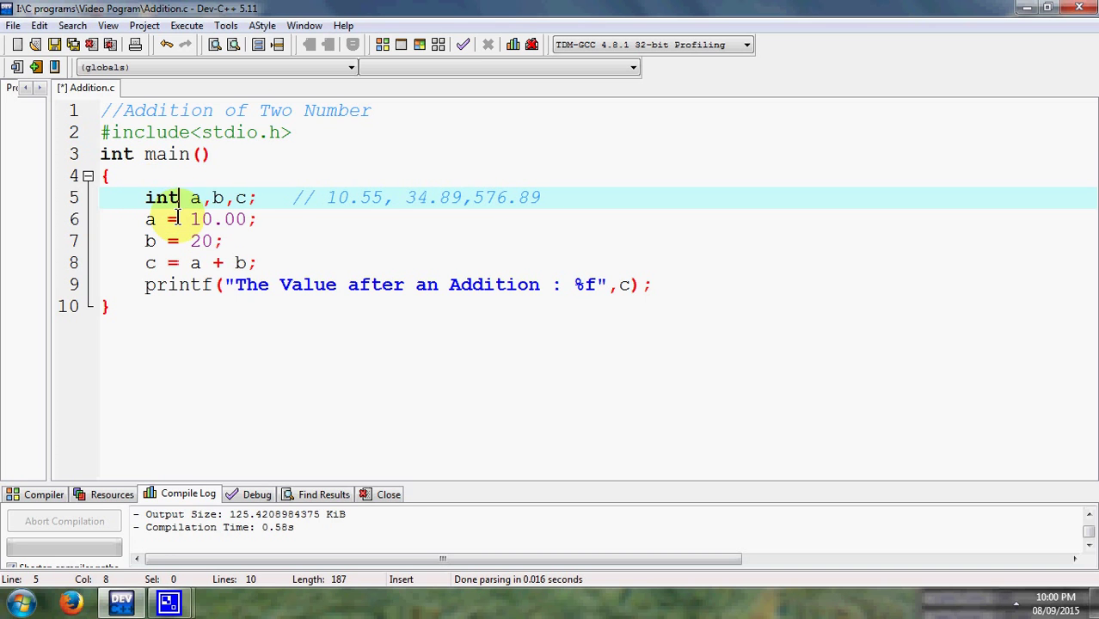
pyautogui.moveTo(212, 219); pyautogui.dragTo(247, 221)
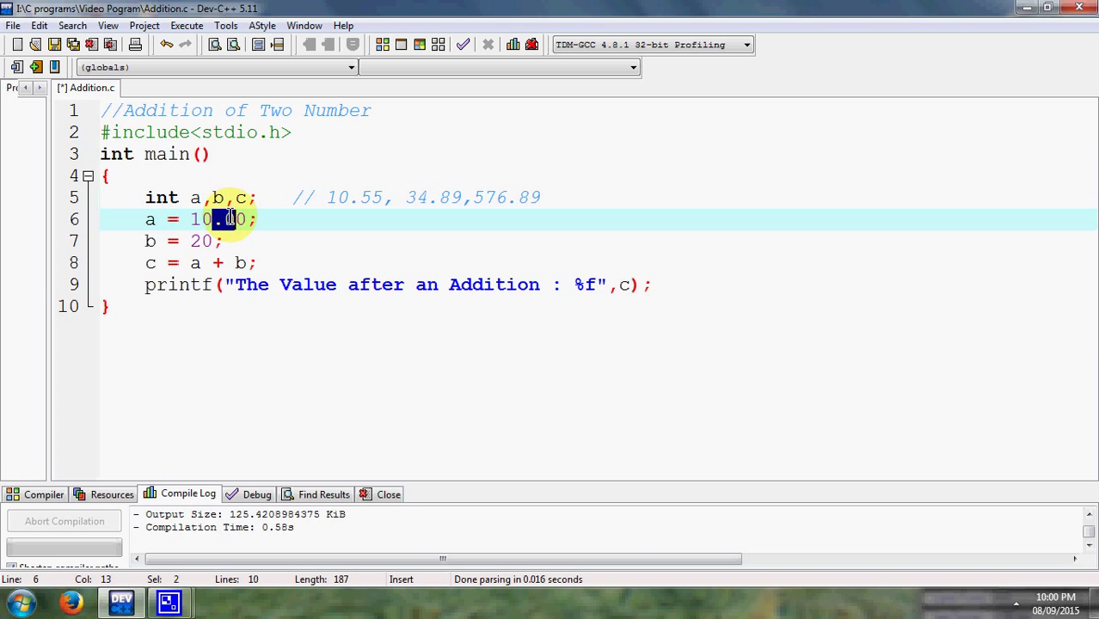
pyautogui.press('Delete')
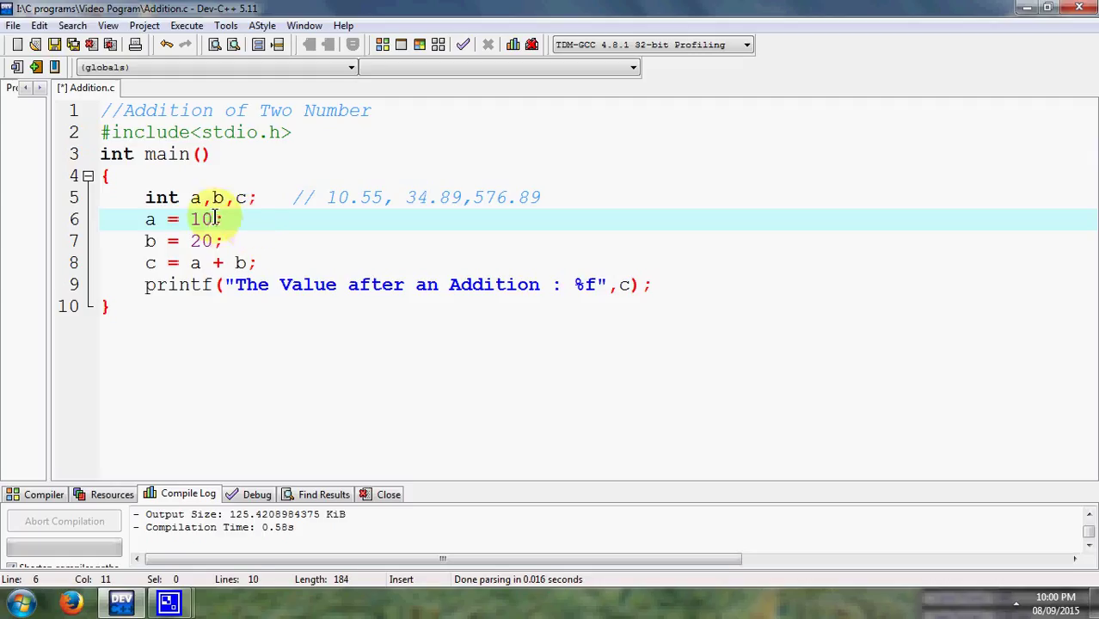
pyautogui.click(591, 284)
pyautogui.press('Delete')
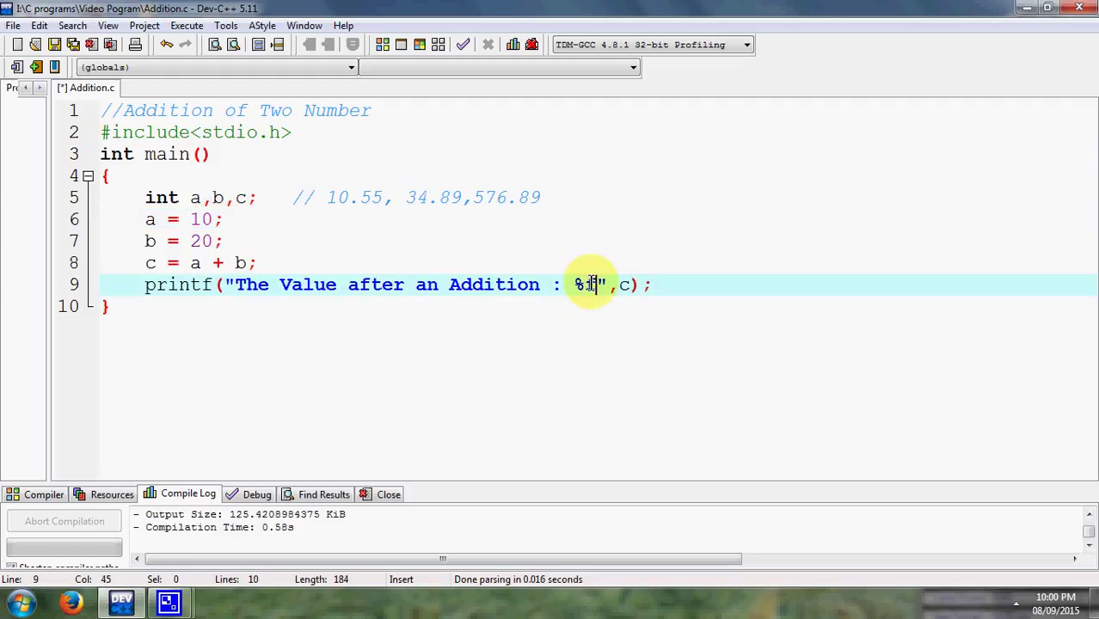
pyautogui.write('d')
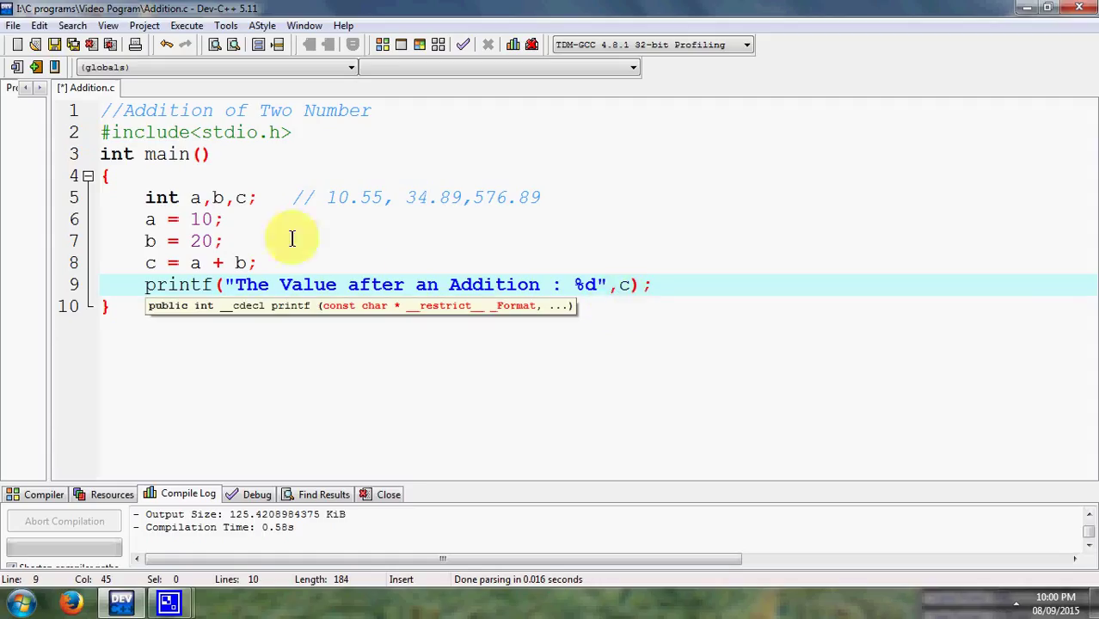
# Step: Delete the trailing comment of decimal values and review the values 10 and 20
pyautogui.moveTo(293, 197); pyautogui.dragTo(550, 198)
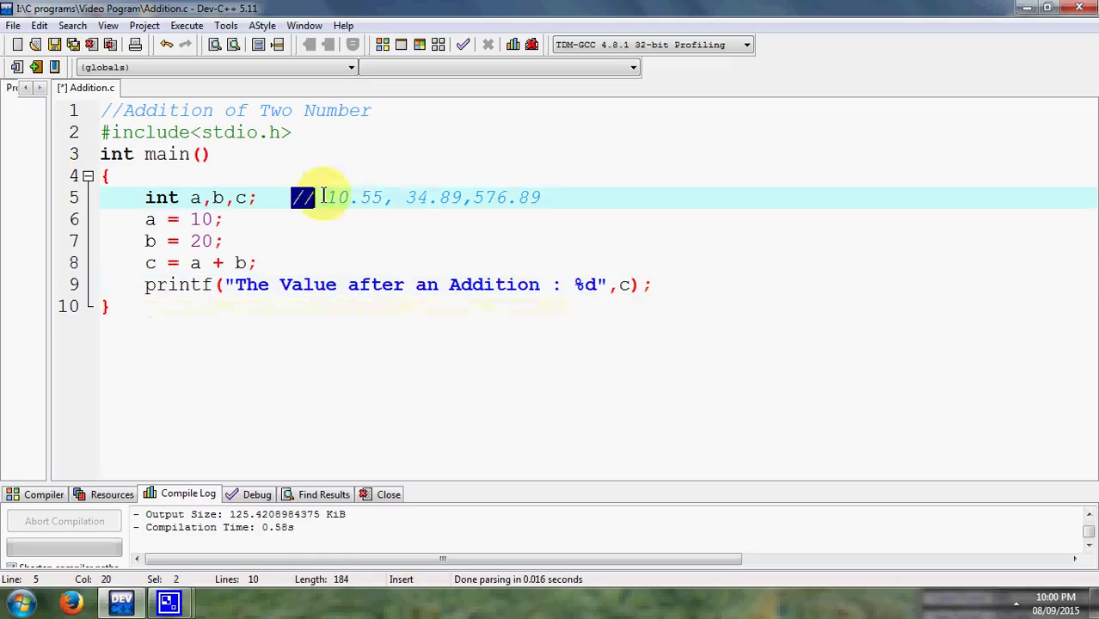
pyautogui.press('Delete')
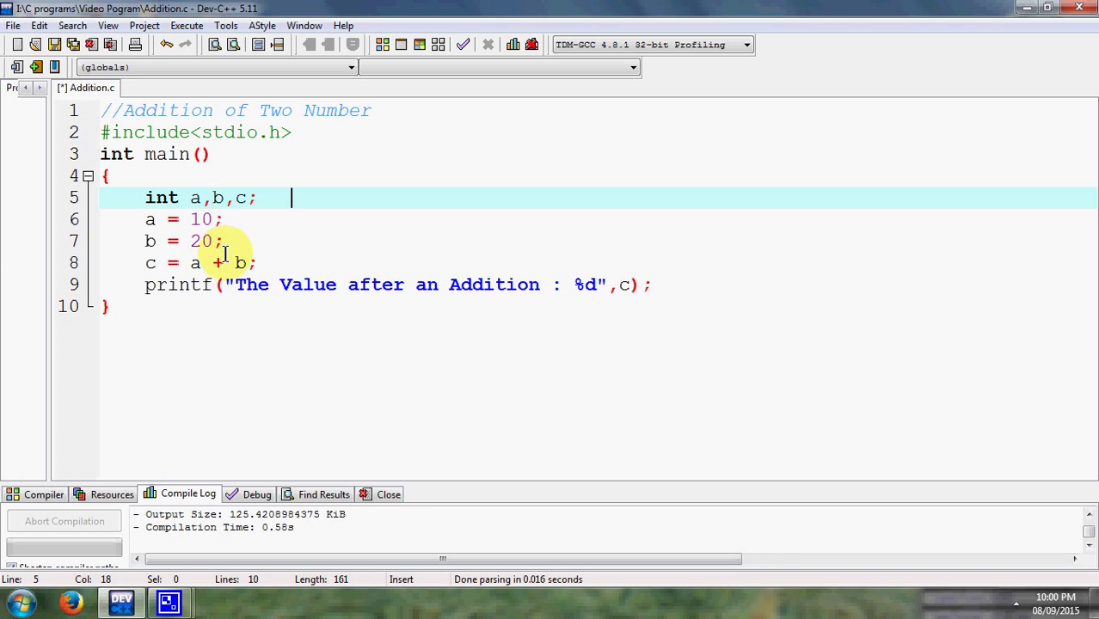
pyautogui.click(198, 219)
pyautogui.doubleClick(198, 219)
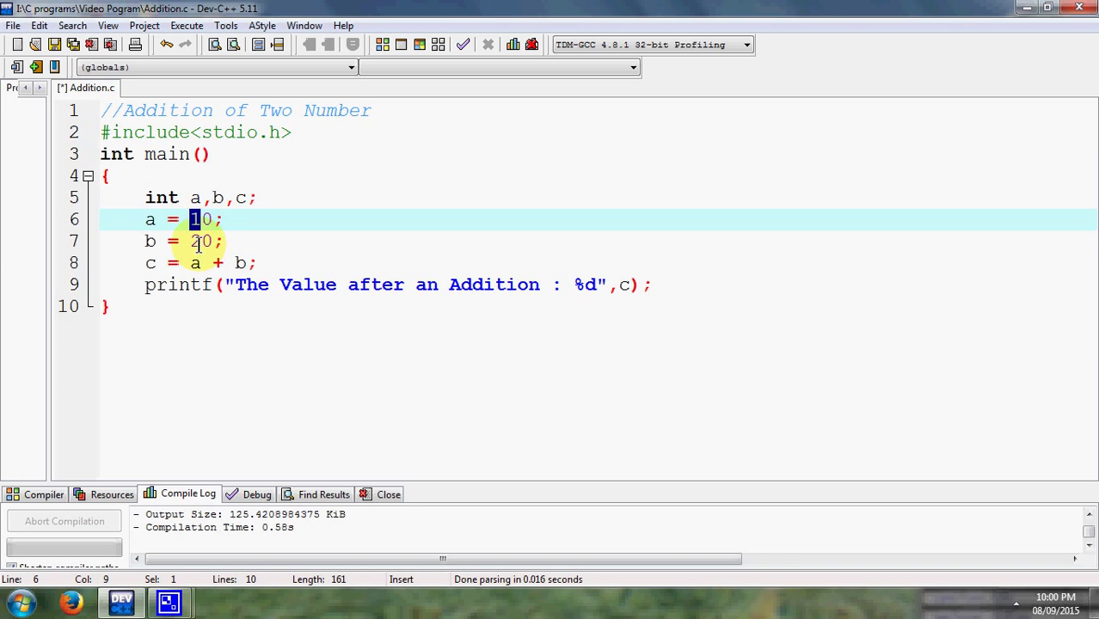
pyautogui.doubleClick(201, 241)
# Step: Extend the title comment to read 'Addition of Two Number generalized one.'
pyautogui.moveTo(222, 240); pyautogui.dragTo(129, 219)
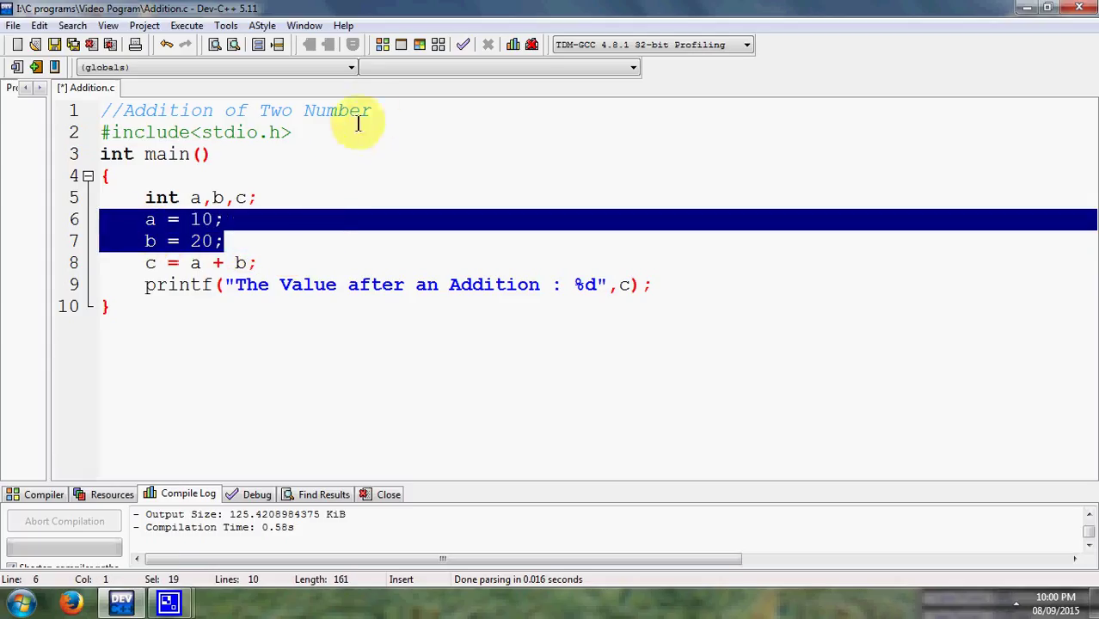
pyautogui.click(389, 112)
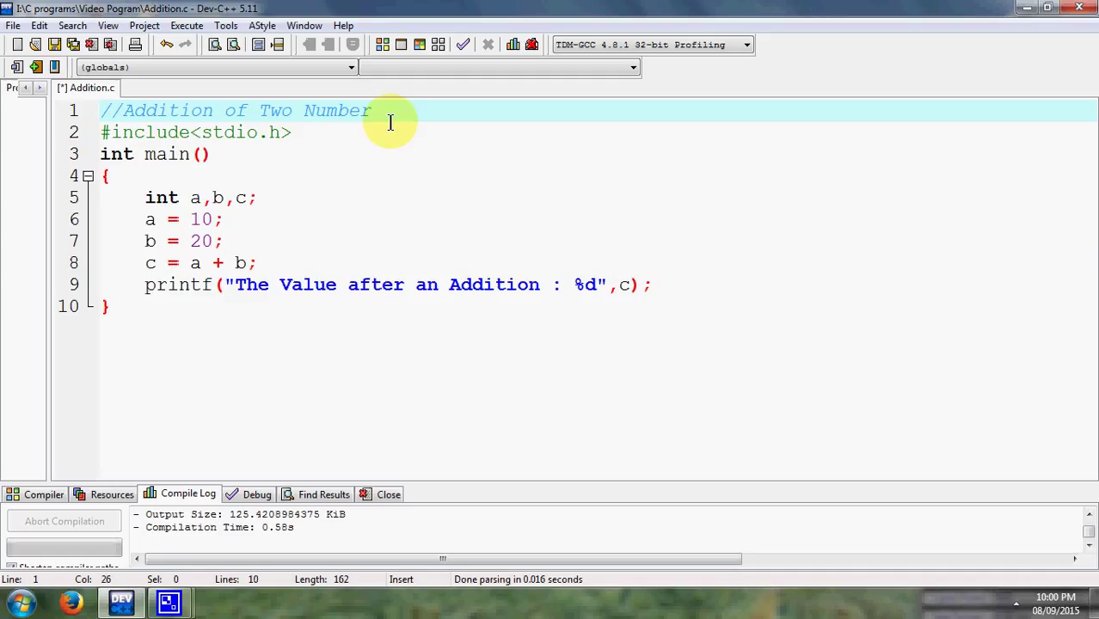
pyautogui.write('genera')
pyautogui.write('lized ')
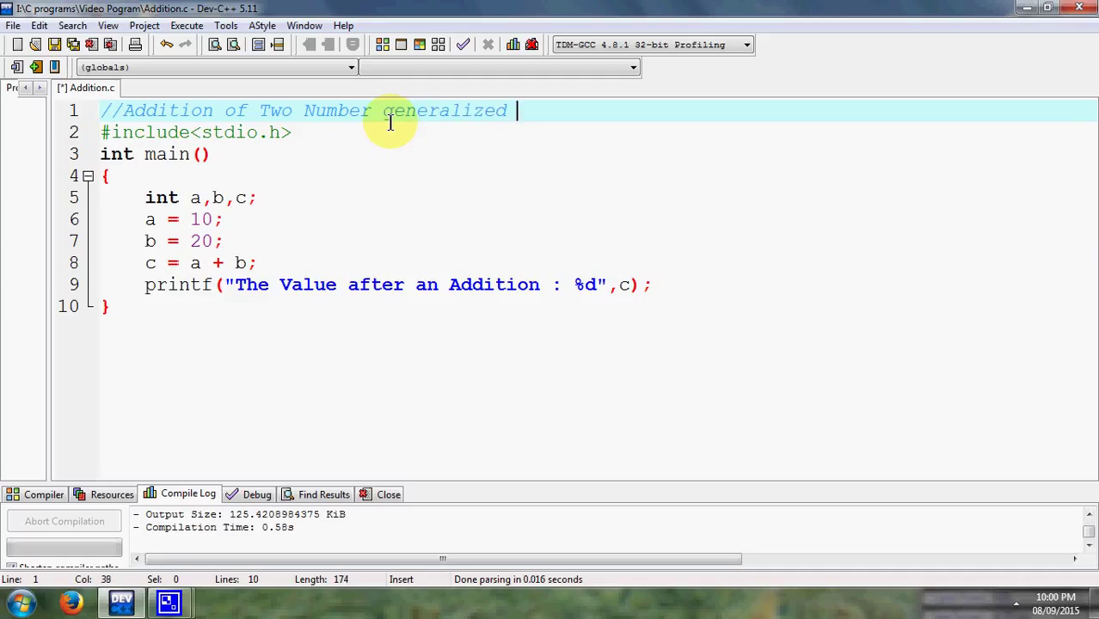
pyautogui.write('one.')
# Step: Delete the a = 10 and b = 20 assignments, reviewing #include, int main() and the brace
pyautogui.moveTo(144, 219); pyautogui.dragTo(225, 241)
pyautogui.press('Delete')
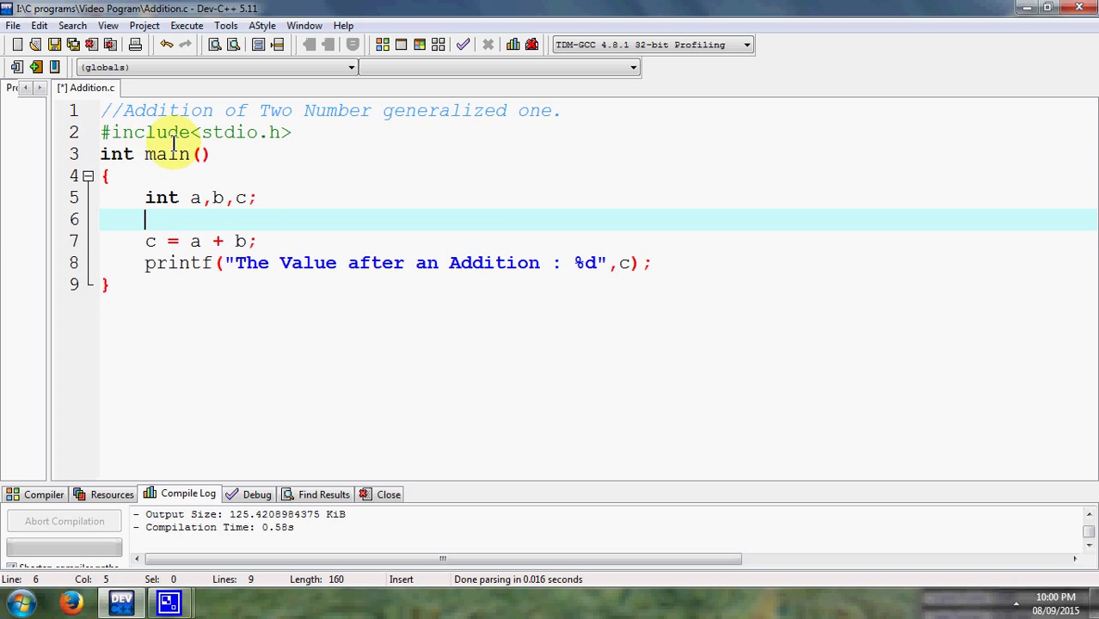
pyautogui.click(101, 132)
pyautogui.moveTo(101, 132); pyautogui.dragTo(292, 132)
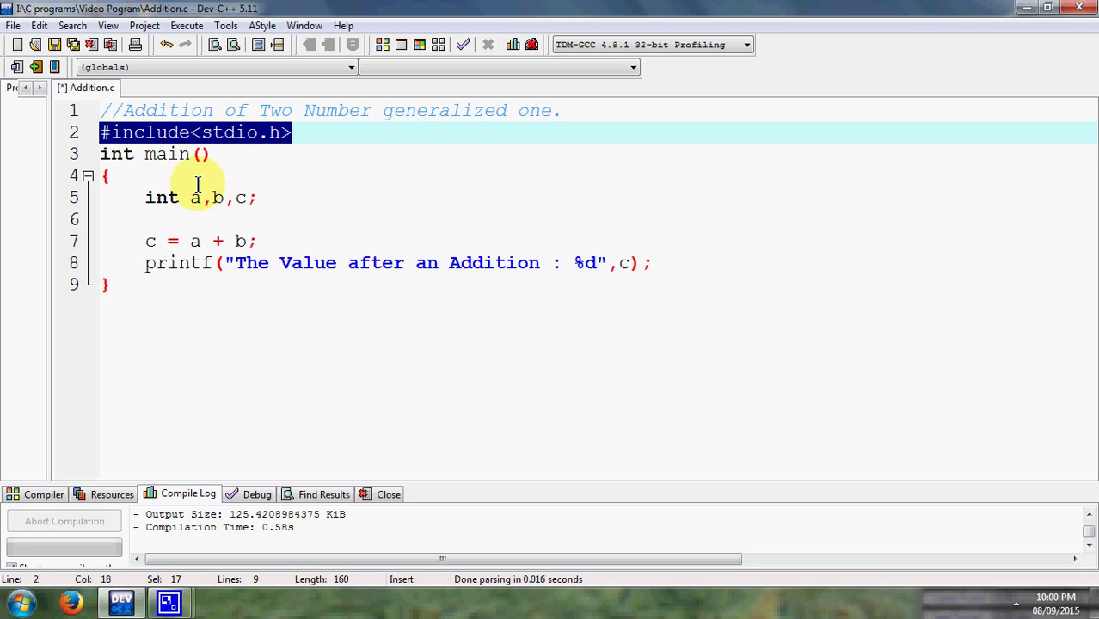
pyautogui.moveTo(100, 154); pyautogui.dragTo(212, 154)
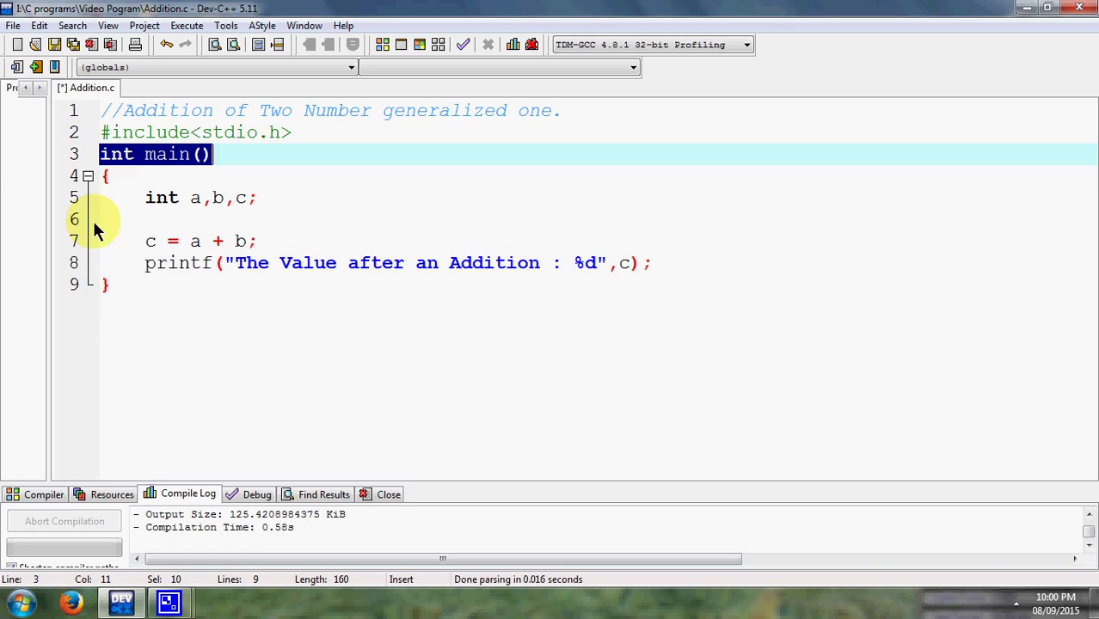
pyautogui.moveTo(101, 176); pyautogui.dragTo(108, 176)
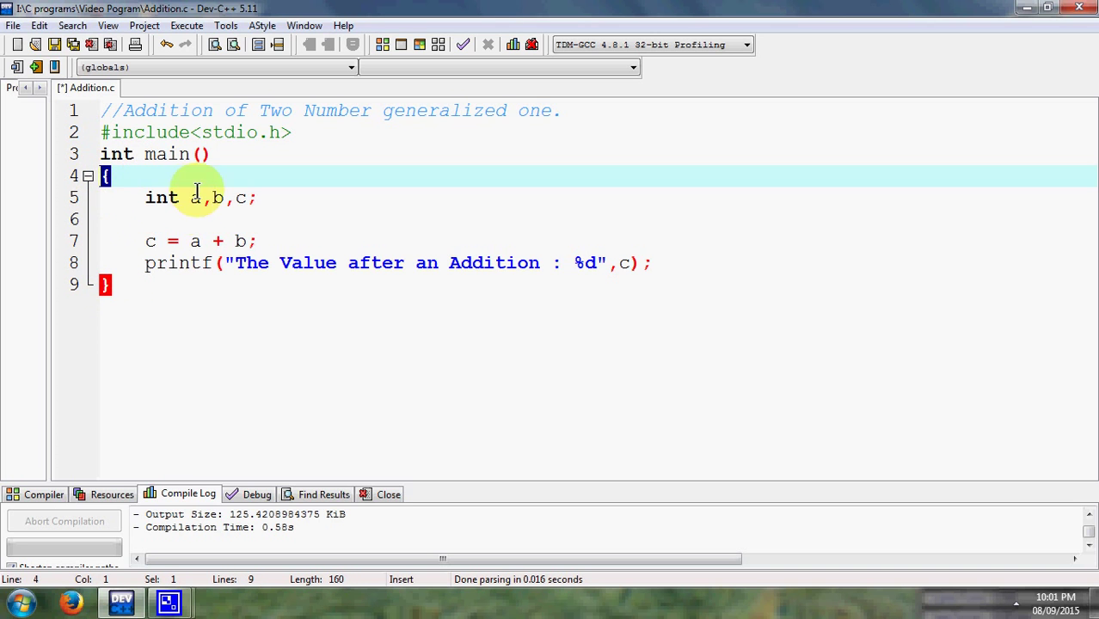
# Step: Tidy the indentation of c = a + b and leave a fresh blank line after the declaration
pyautogui.click(158, 221)
pyautogui.press('Delete')
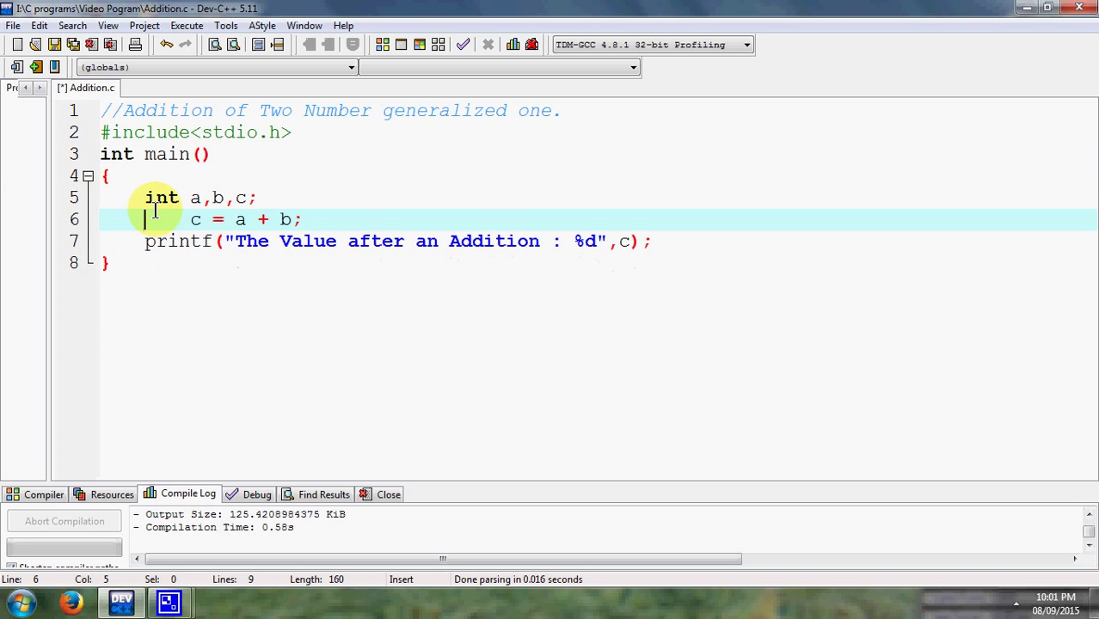
pyautogui.press('Delete')
pyautogui.press('Delete')
pyautogui.press('Delete')
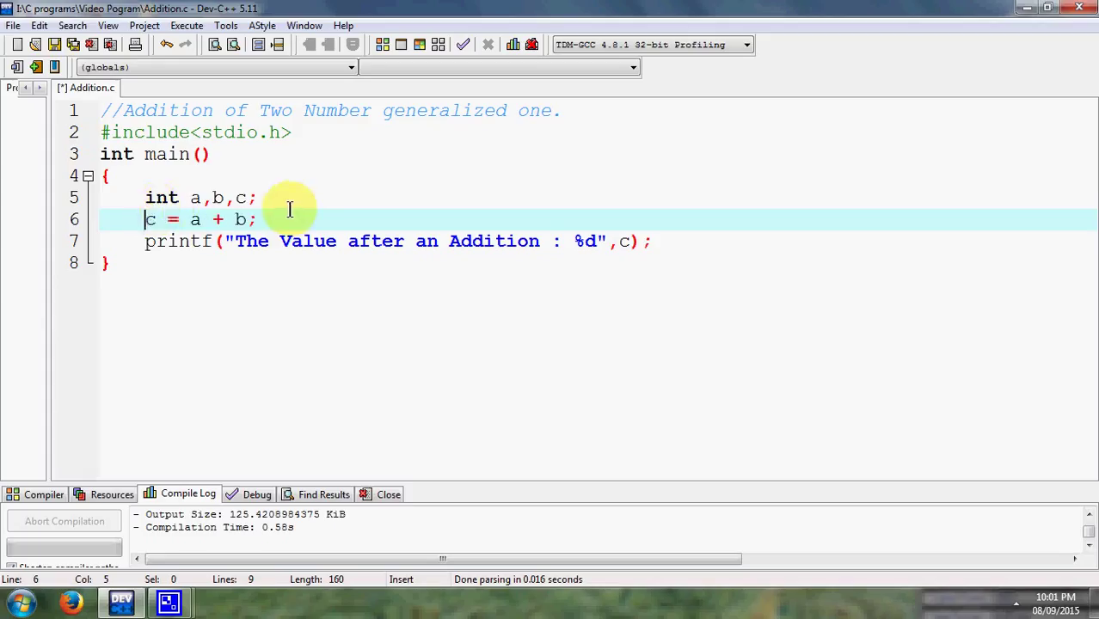
pyautogui.click(284, 198)
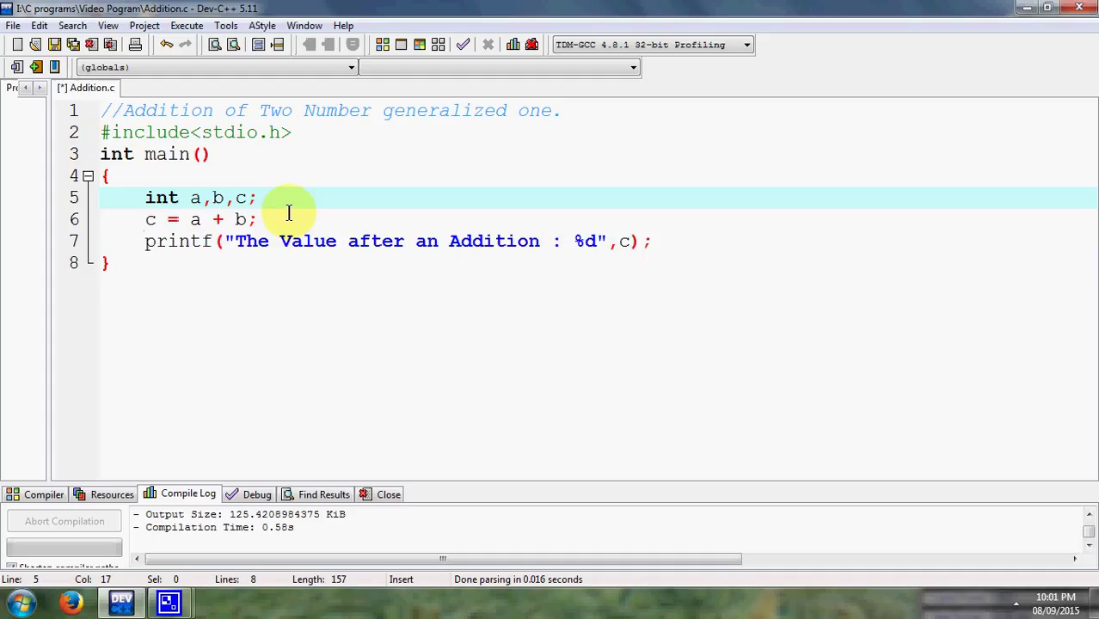
pyautogui.press('Return')
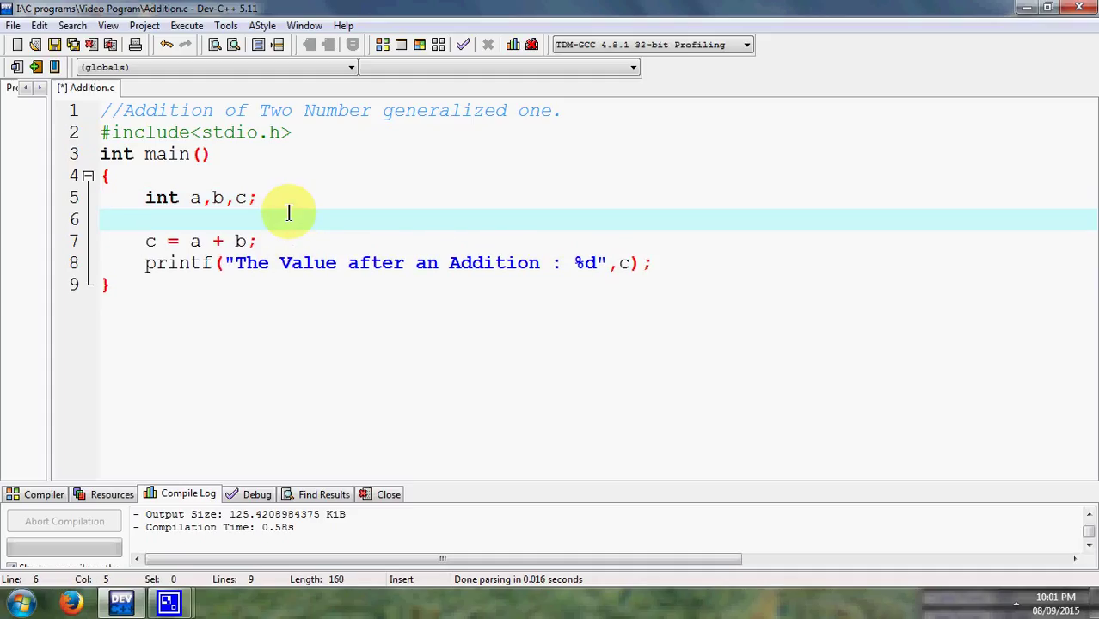
pyautogui.write('printf')
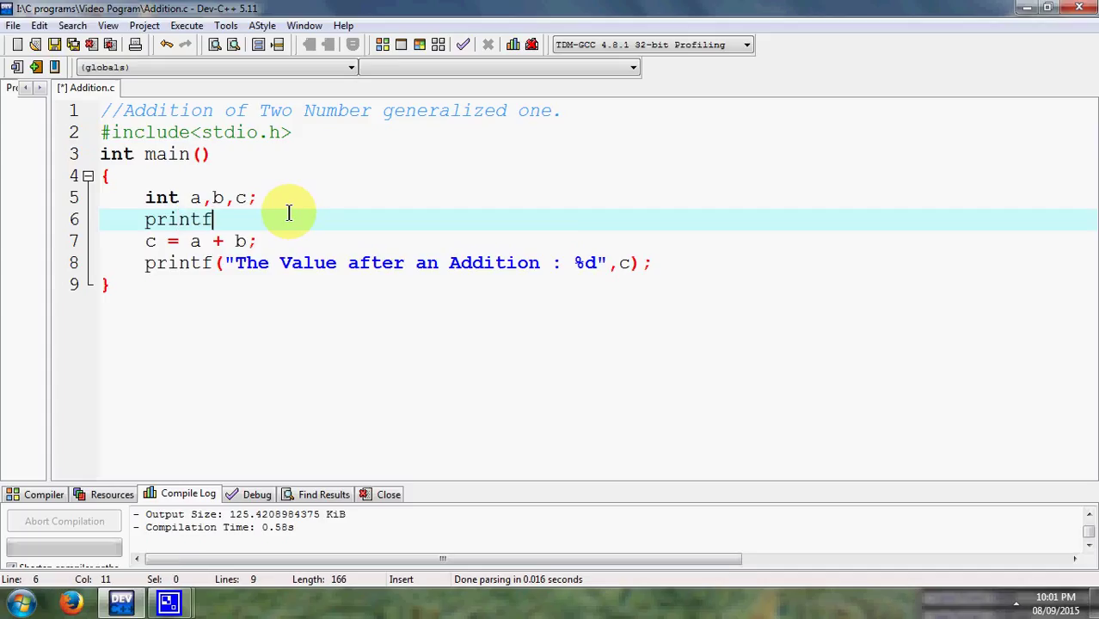
pyautogui.write('("')
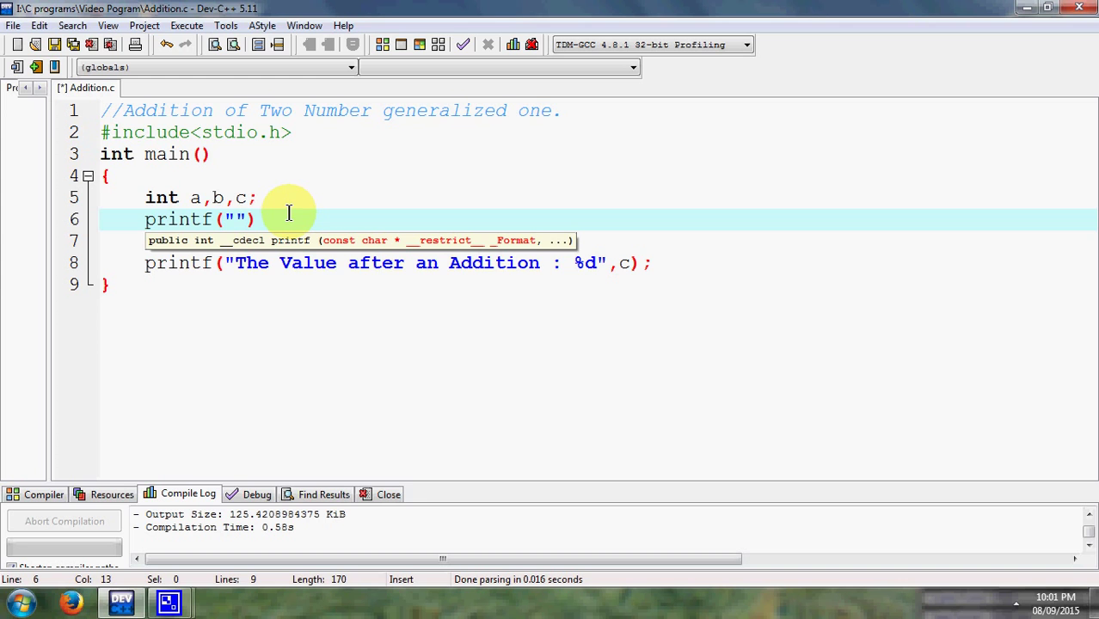
pyautogui.write('Enter any')
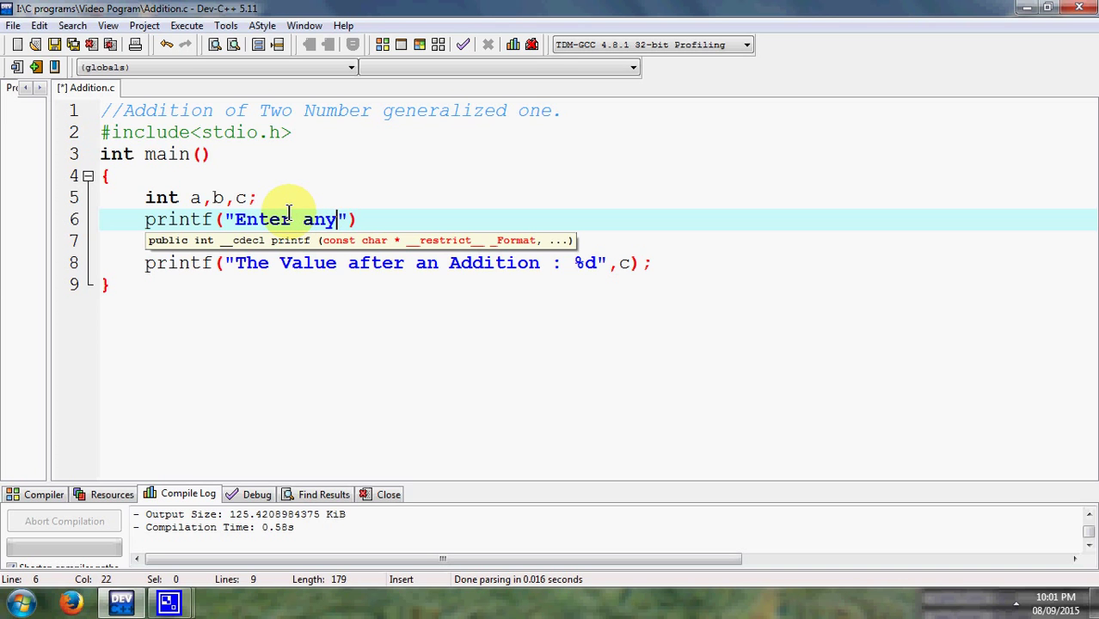
pyautogui.write(' two Nu')
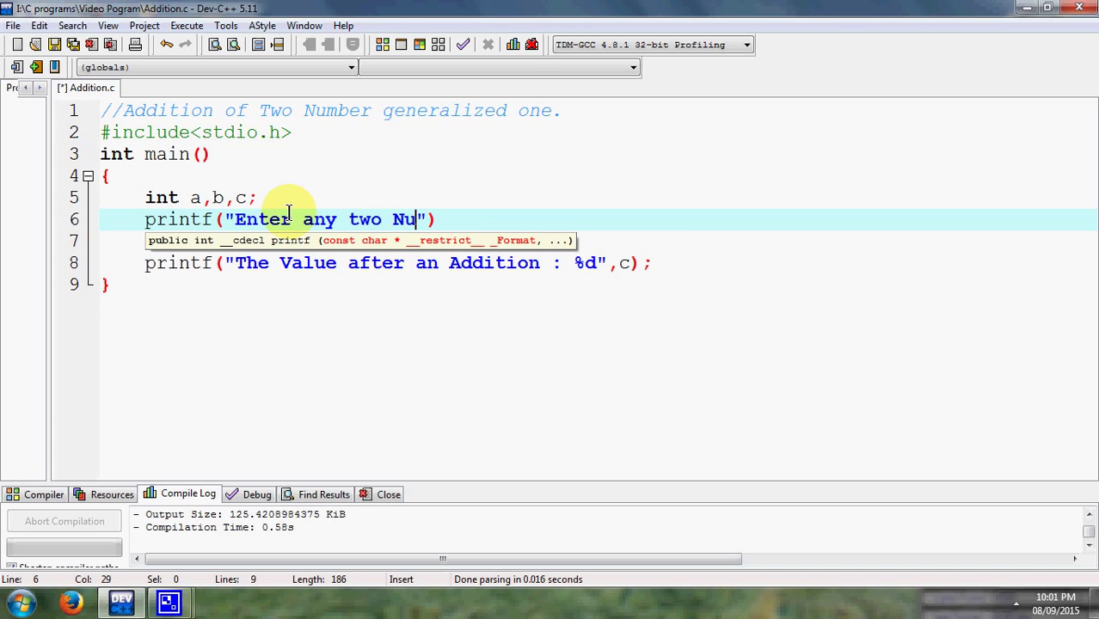
pyautogui.write('mber f')
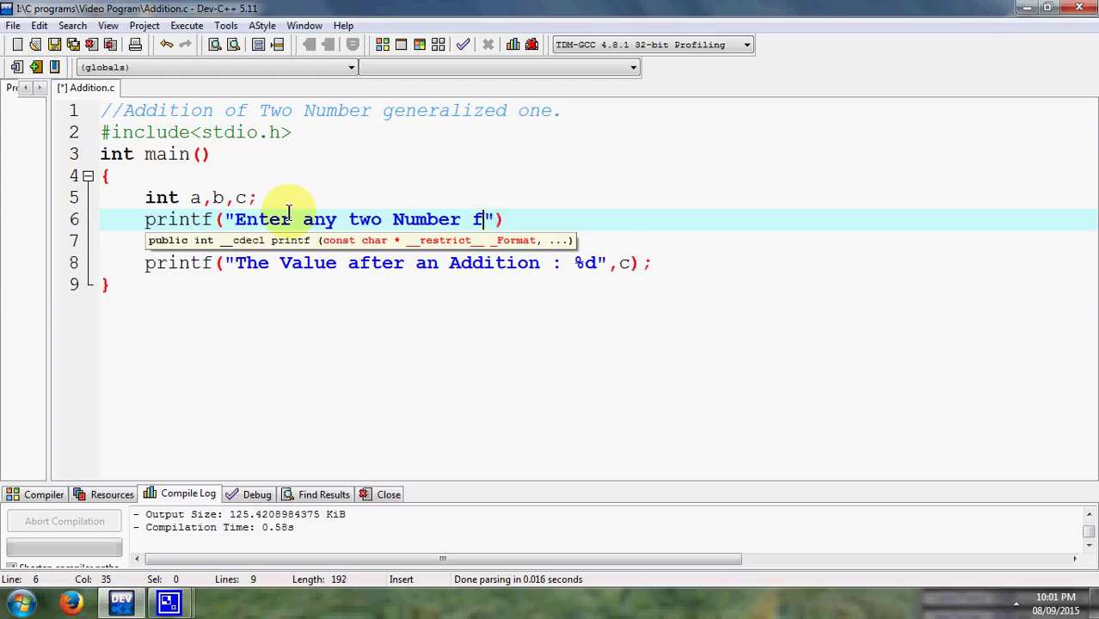
pyautogui.write('or per')
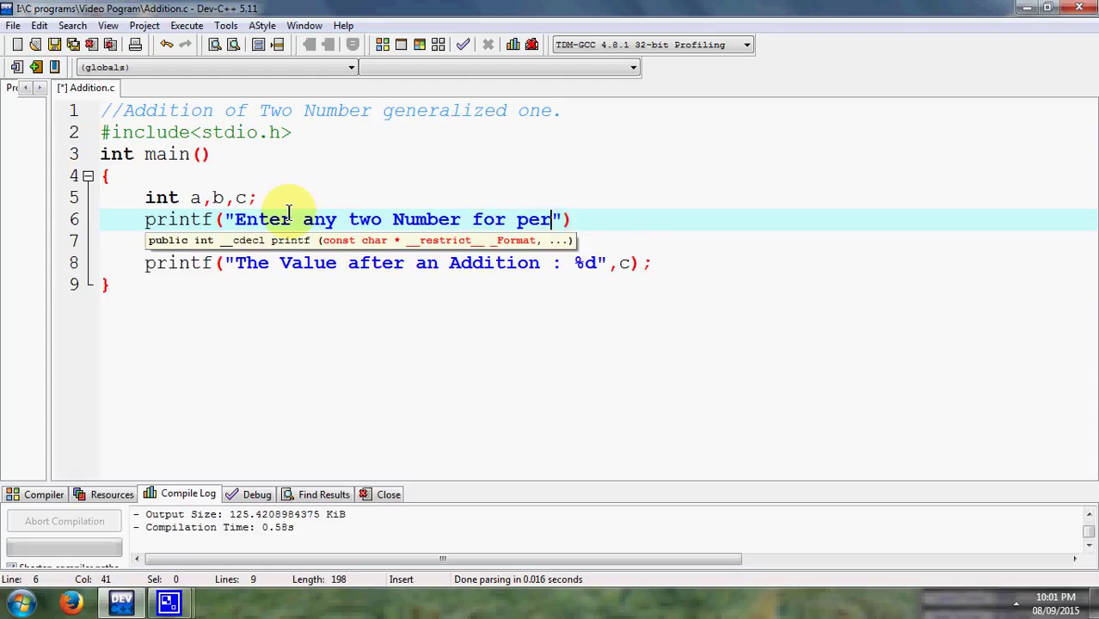
pyautogui.write('forminh')
# Step: Correct the typo in 'performing' within the prompt string on line 6
pyautogui.press('BackSpace')
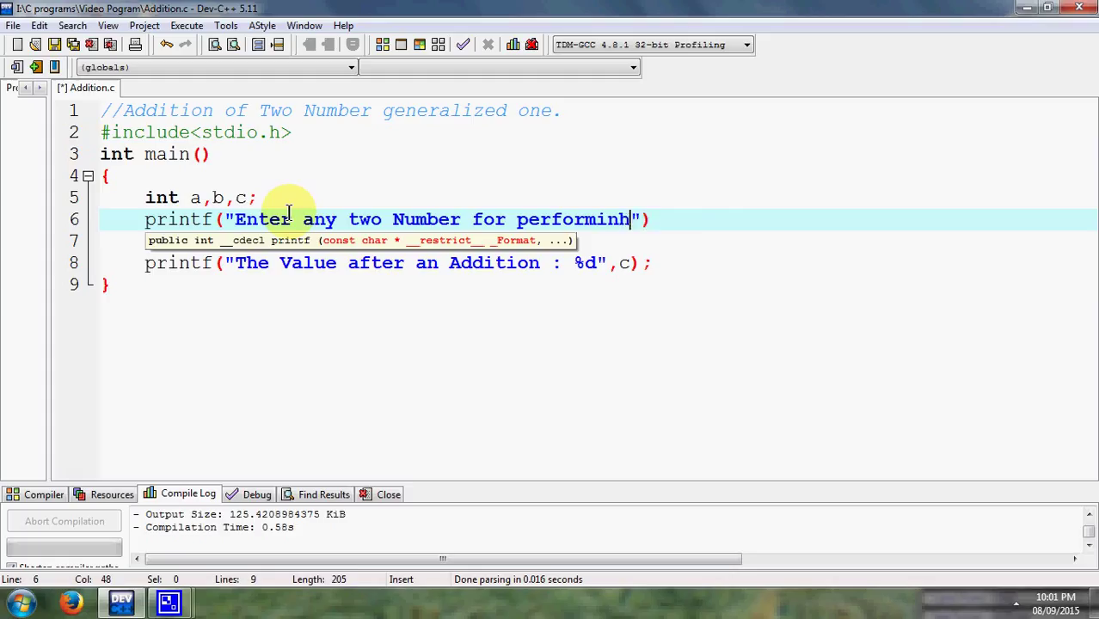
pyautogui.press('BackSpace')
pyautogui.write('g an ad')
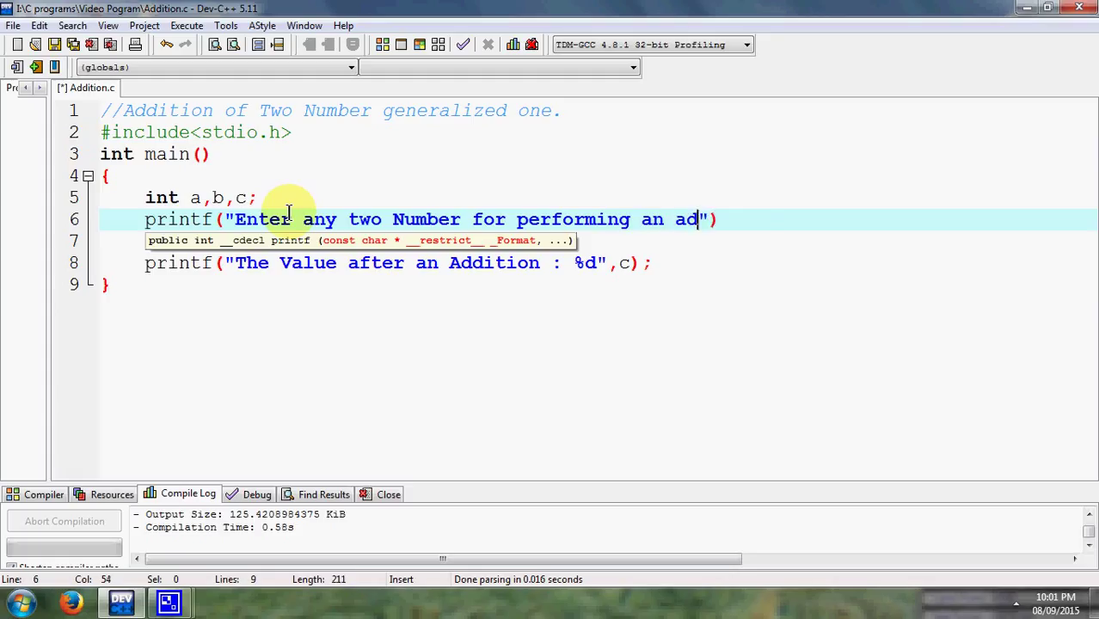
pyautogui.write('dtion')
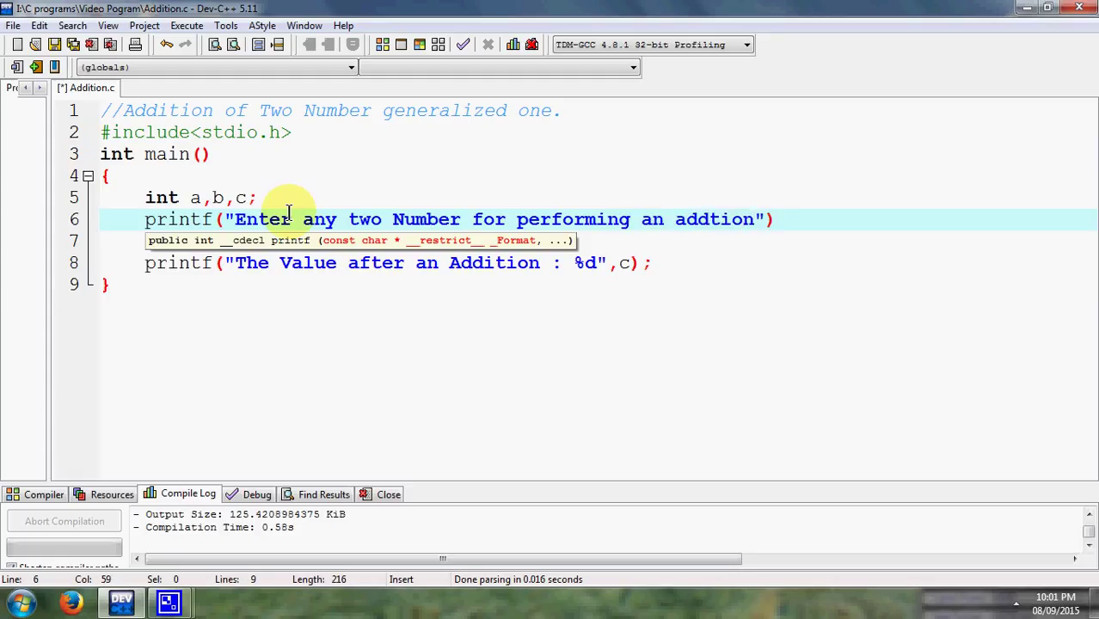
pyautogui.write(' :")')
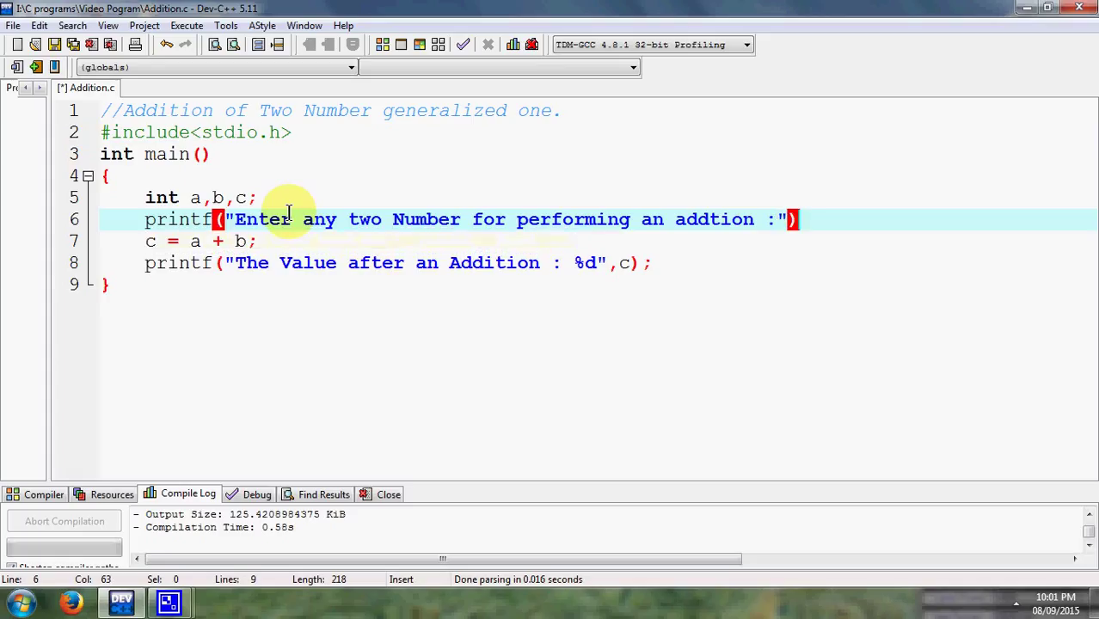
pyautogui.write(';')
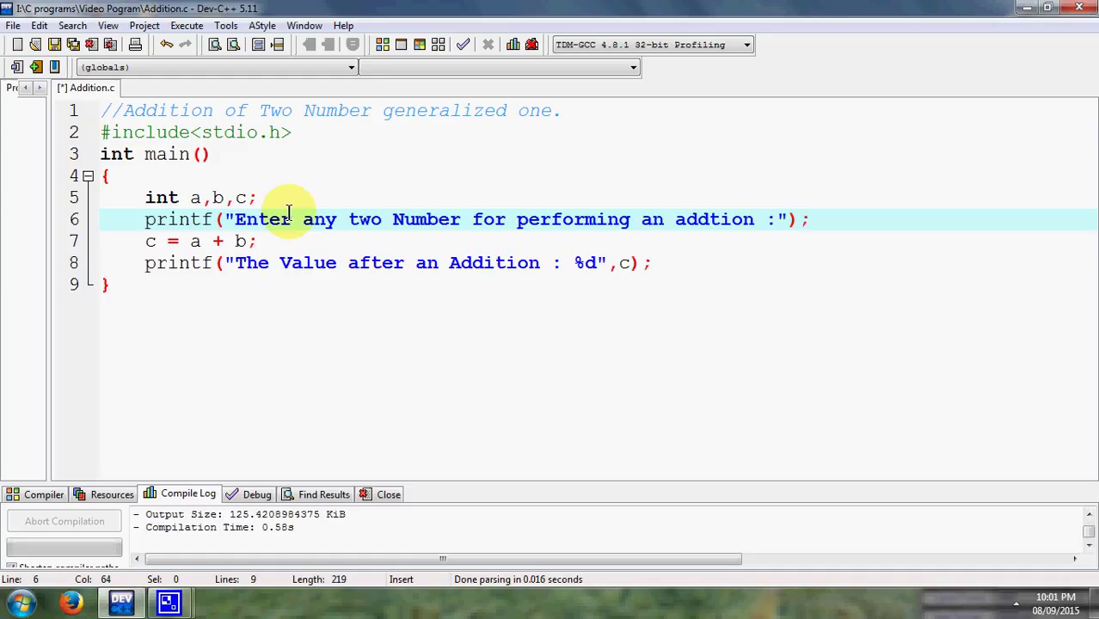
# Step: Add the scanf("%d%d",&a,&b); line below the prompt, reviewing the %d and ampersand
pyautogui.press('Return')
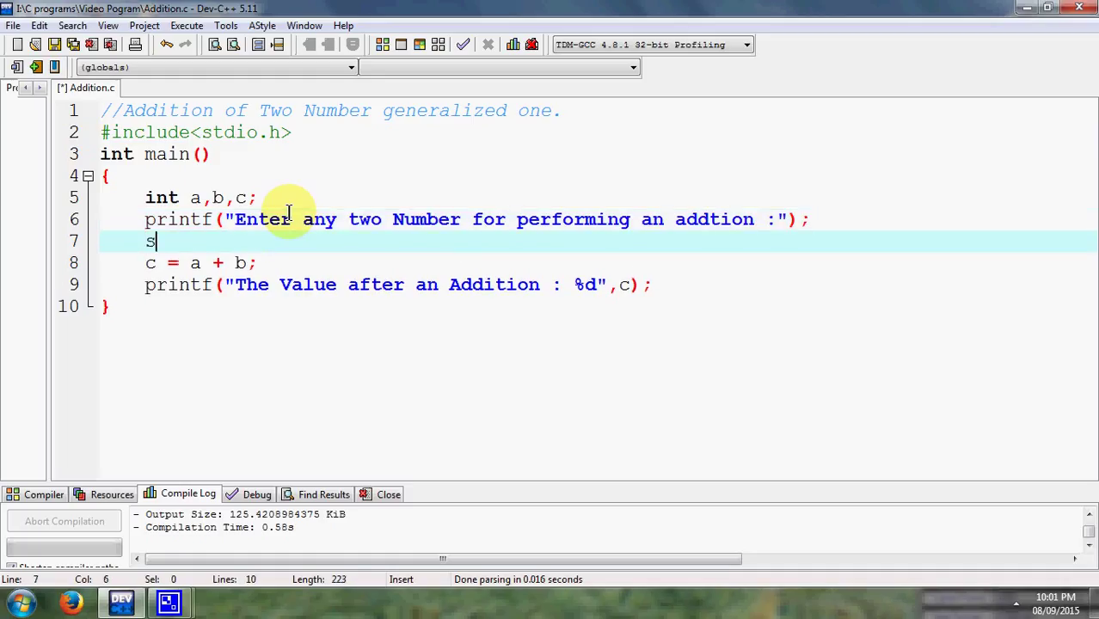
pyautogui.write('scanf')
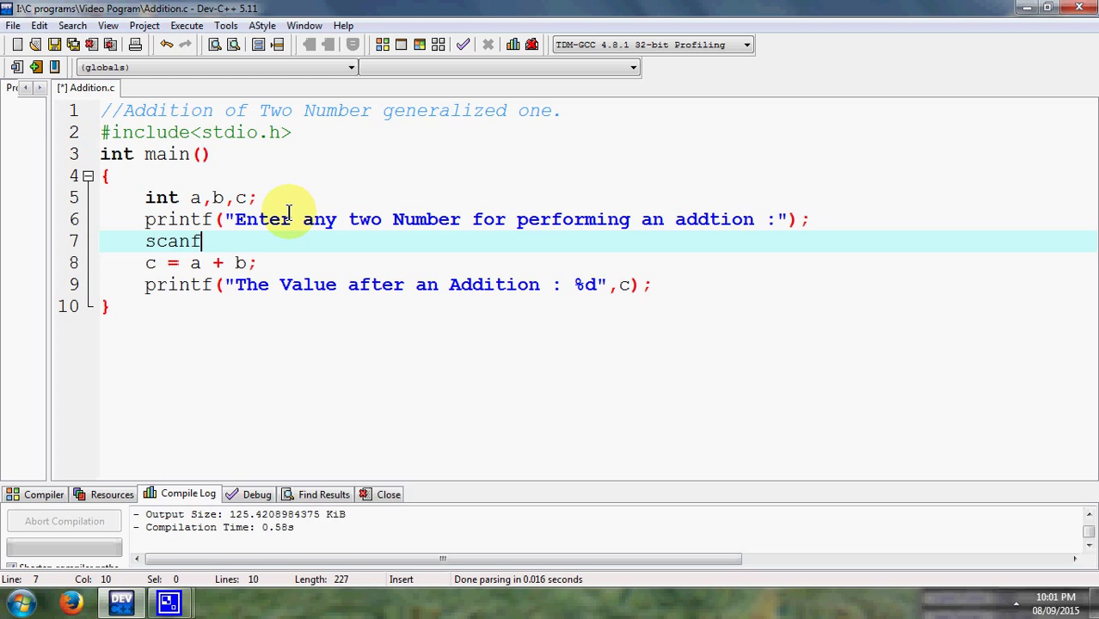
pyautogui.write('(')
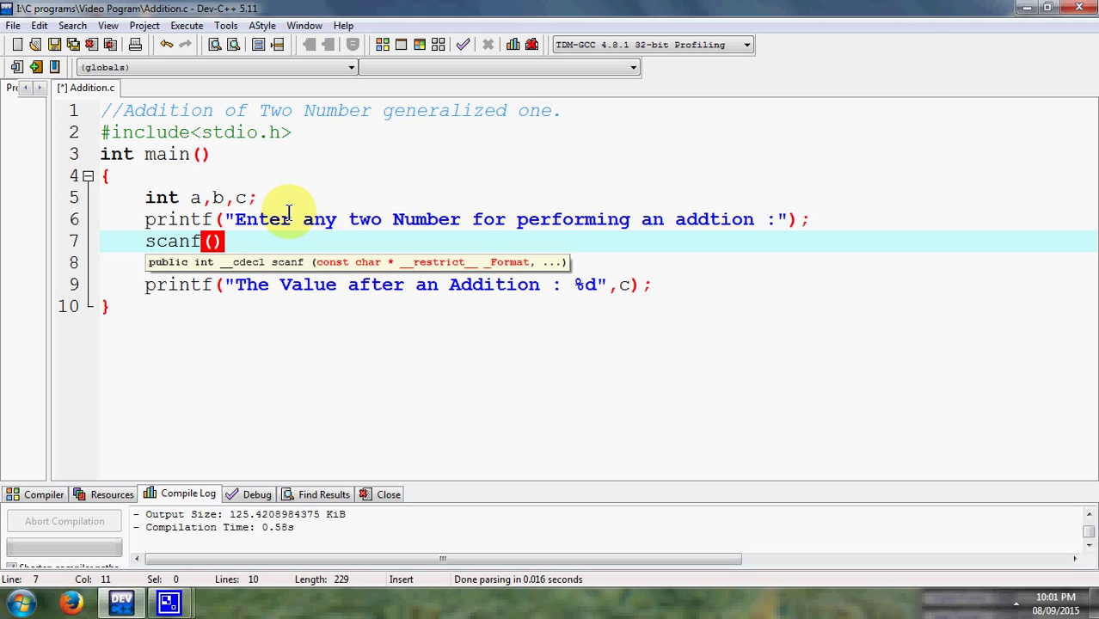
pyautogui.write('"')
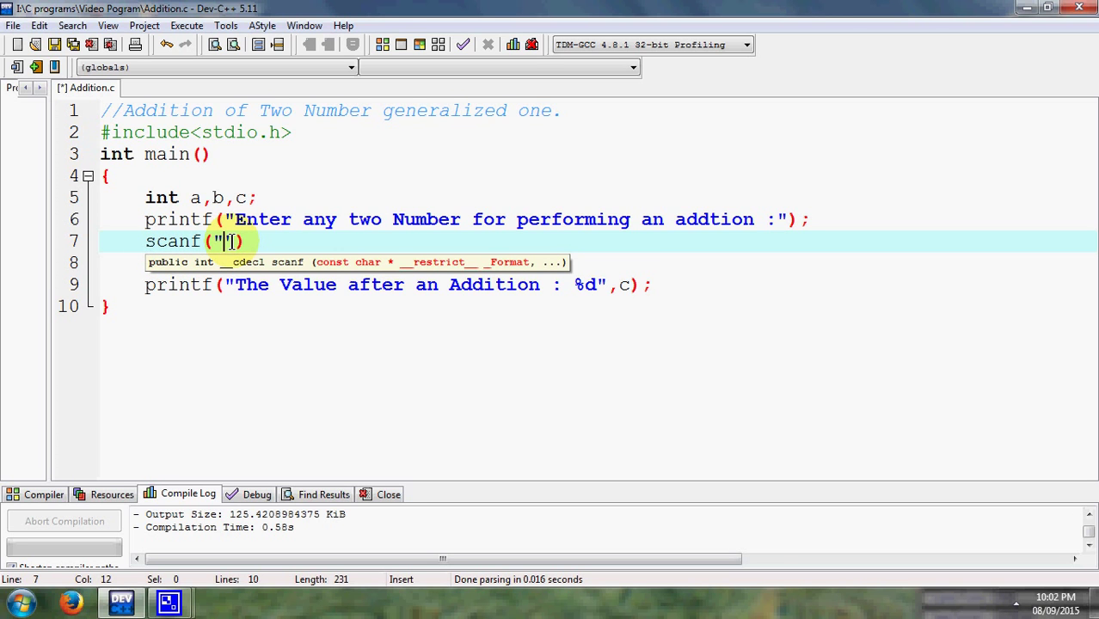
pyautogui.write('%')
pyautogui.write('d')
pyautogui.write('%d')
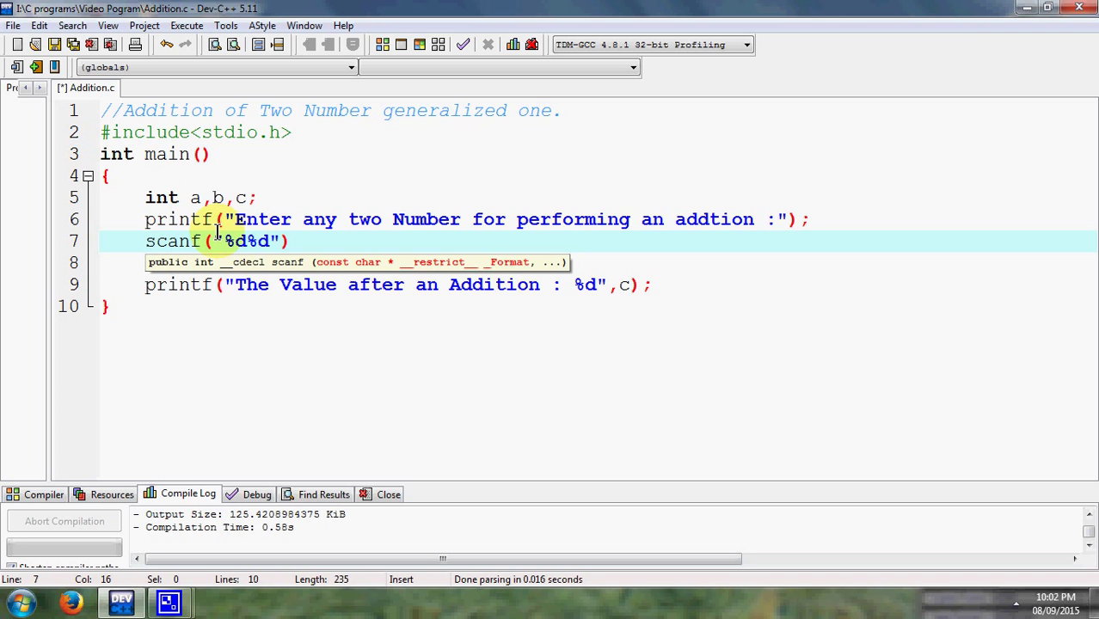
pyautogui.click(247, 241)
pyautogui.click(558, 307)
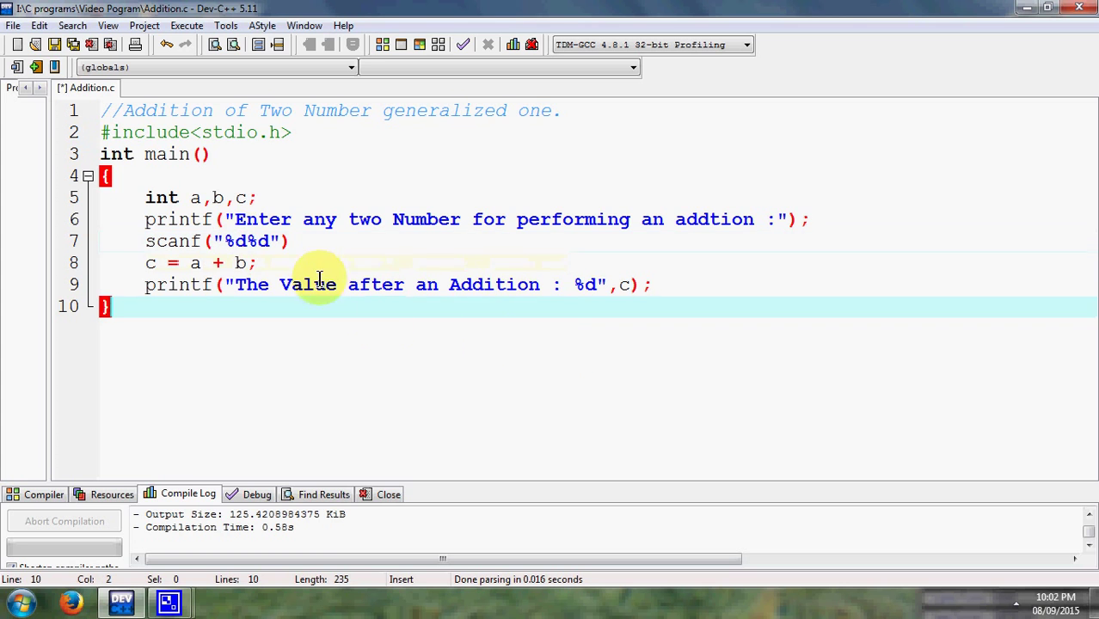
pyautogui.moveTo(250, 241)
pyautogui.mouseDown()
pyautogui.moveTo(239, 241)
pyautogui.moveTo(273, 241)
pyautogui.mouseUp()
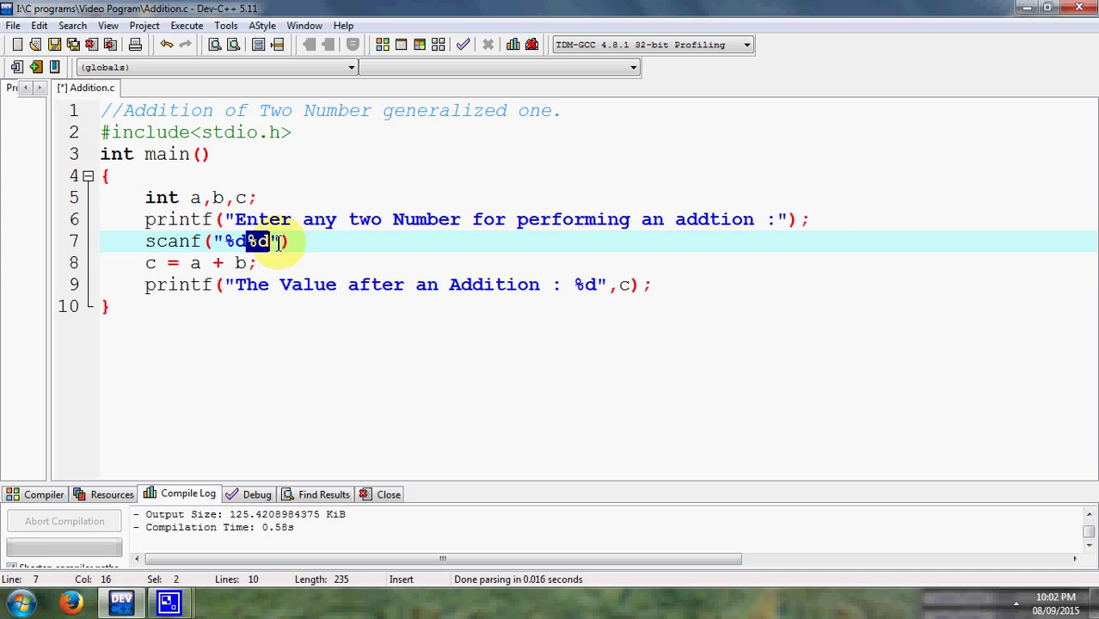
pyautogui.click(283, 240)
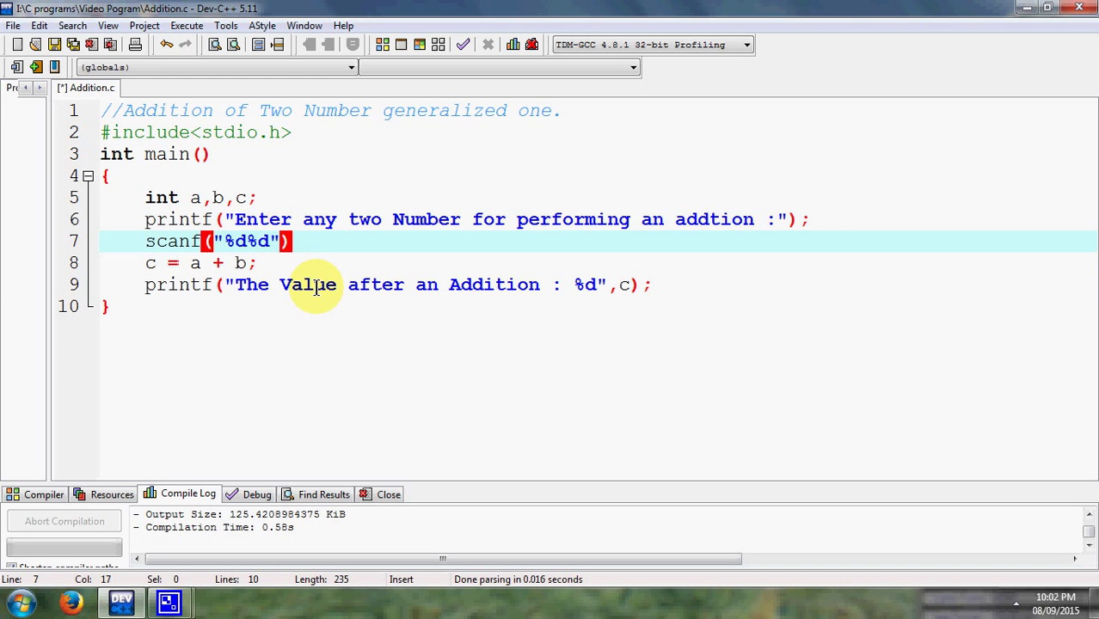
pyautogui.write(',')
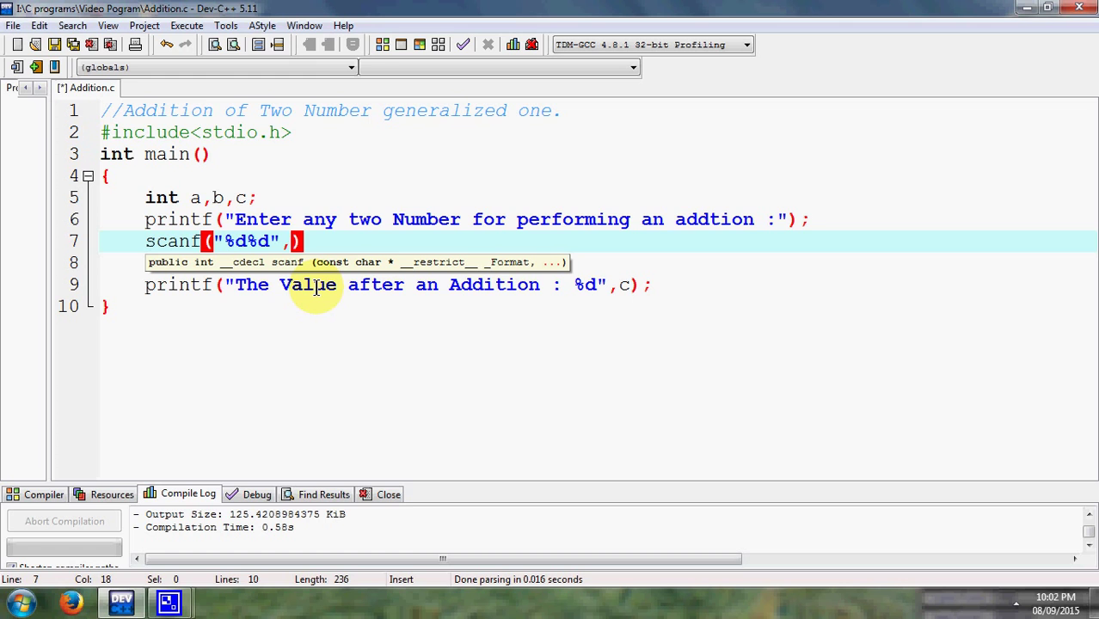
pyautogui.write('&a')
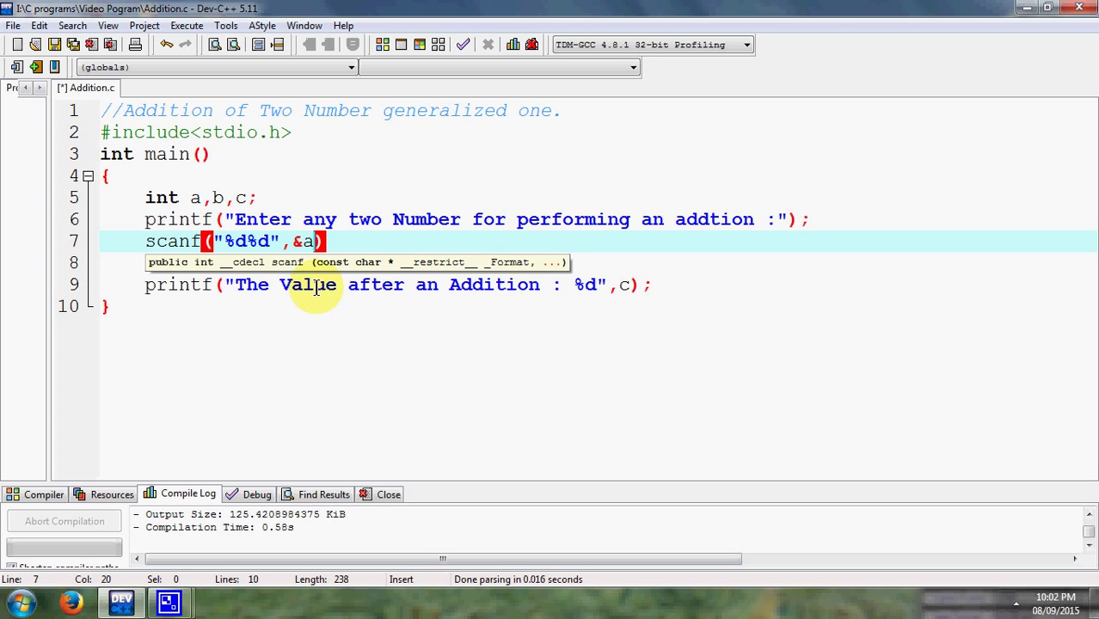
pyautogui.write(',&')
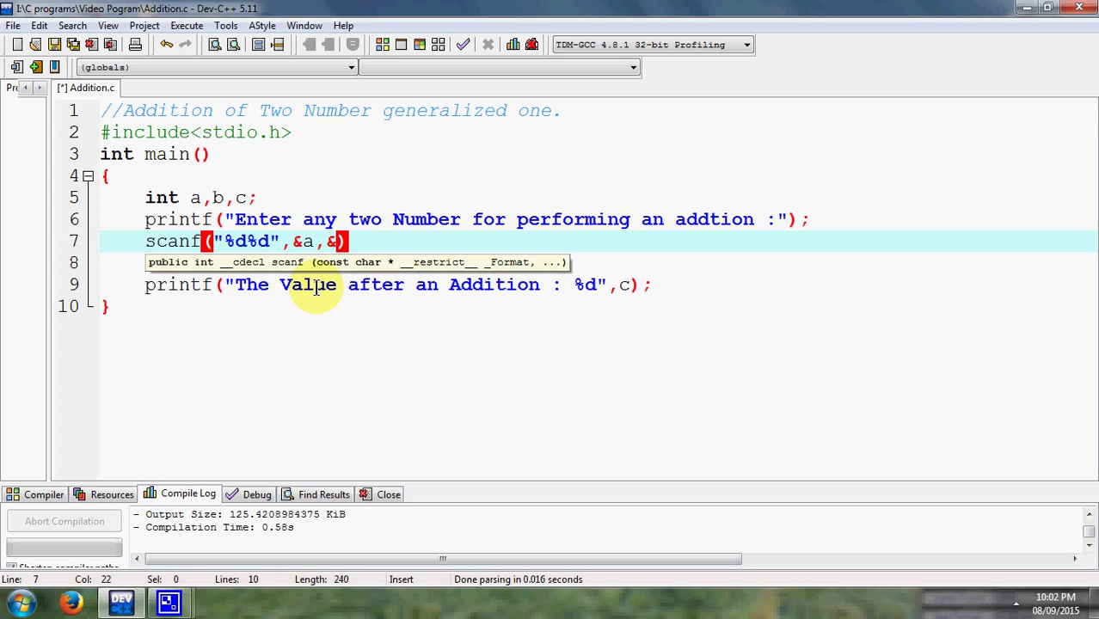
pyautogui.write('b')
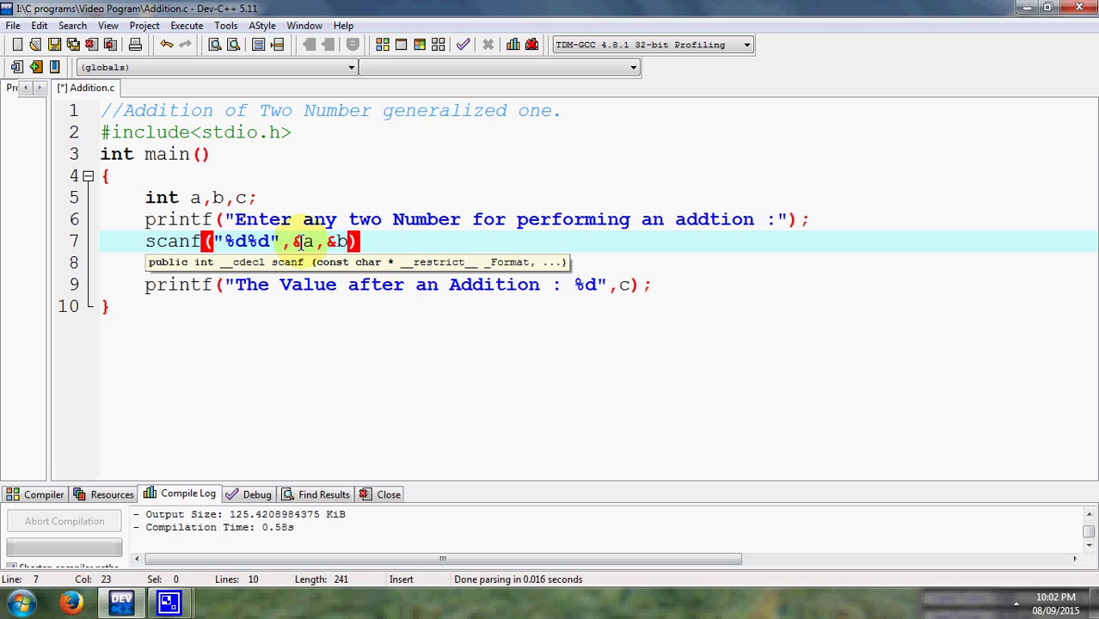
pyautogui.click(540, 361)
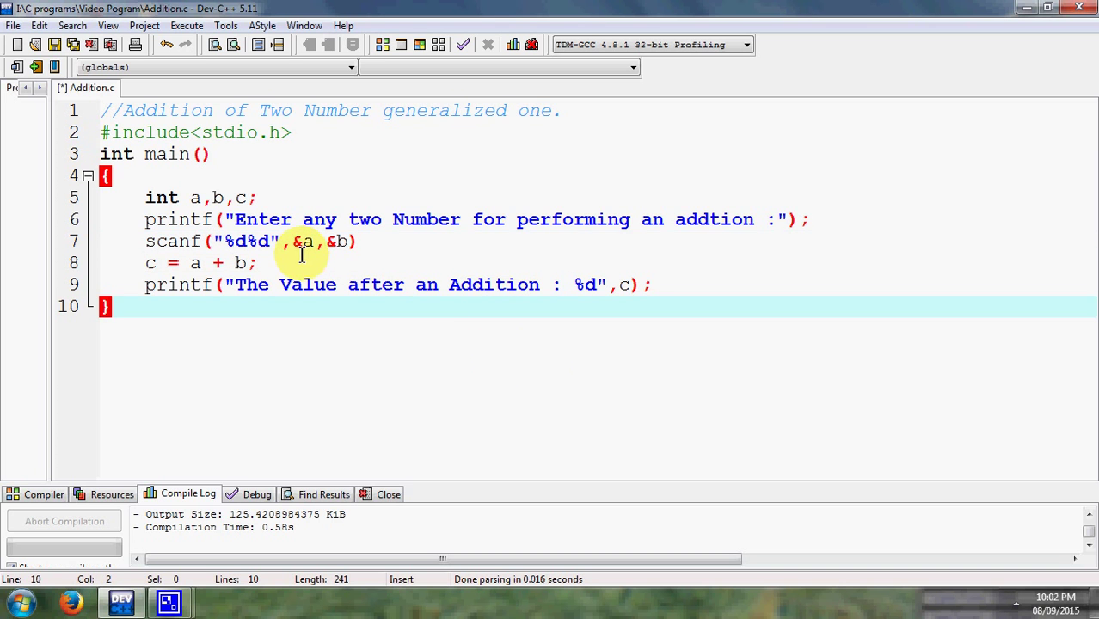
pyautogui.moveTo(303, 241); pyautogui.dragTo(293, 242)
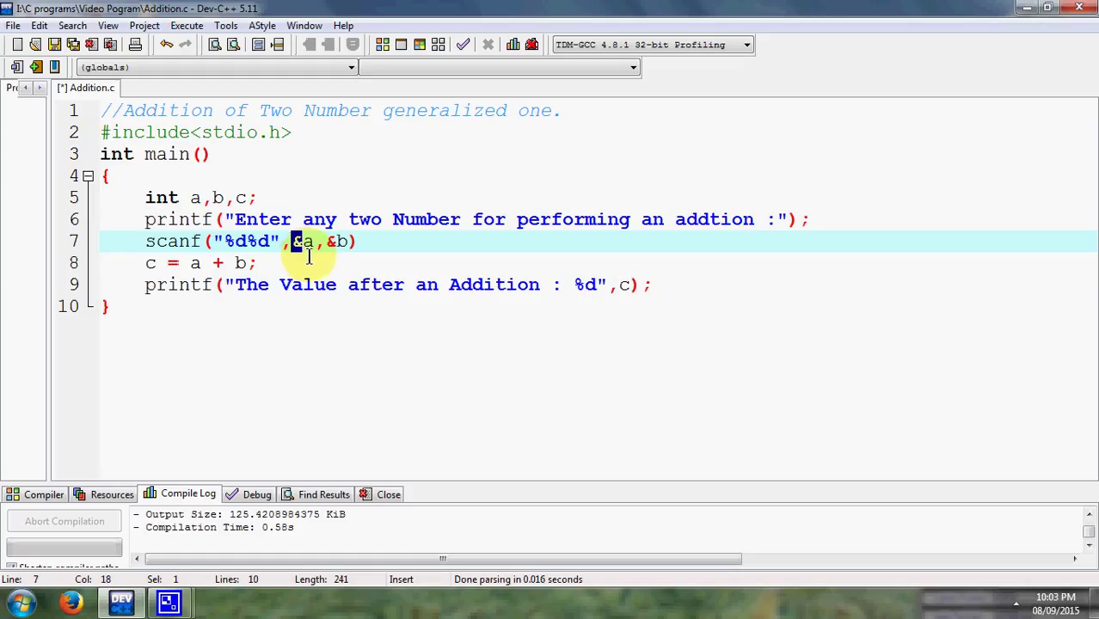
# Step: Highlight how each %d maps to &a and &b, then review the c = a + b statement
pyautogui.click(316, 285)
pyautogui.doubleClick(297, 241)
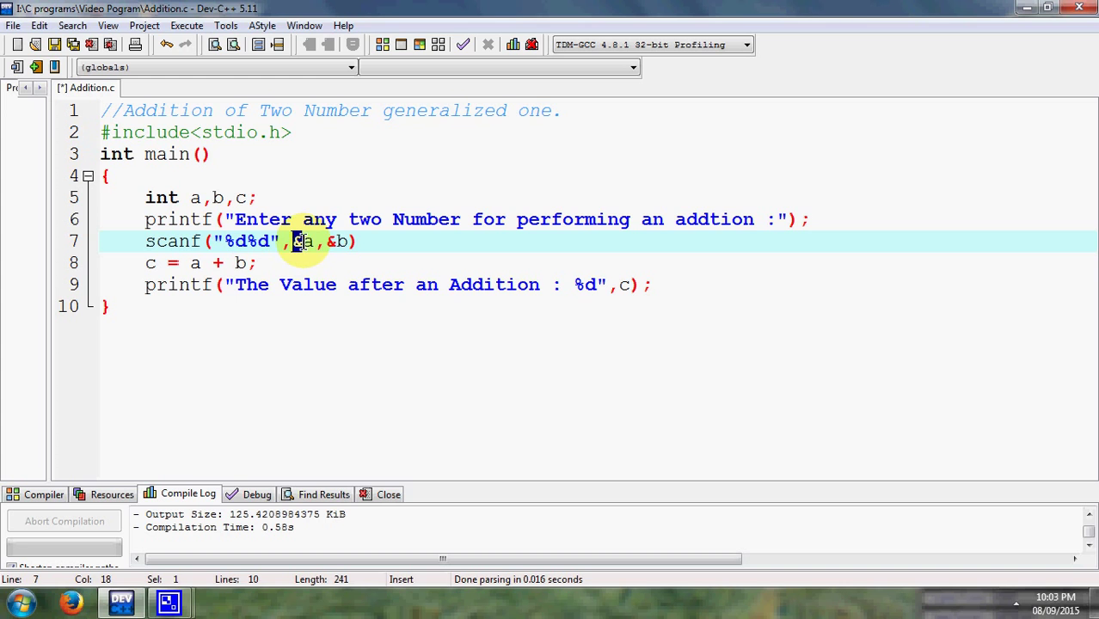
pyautogui.doubleClick(331, 240)
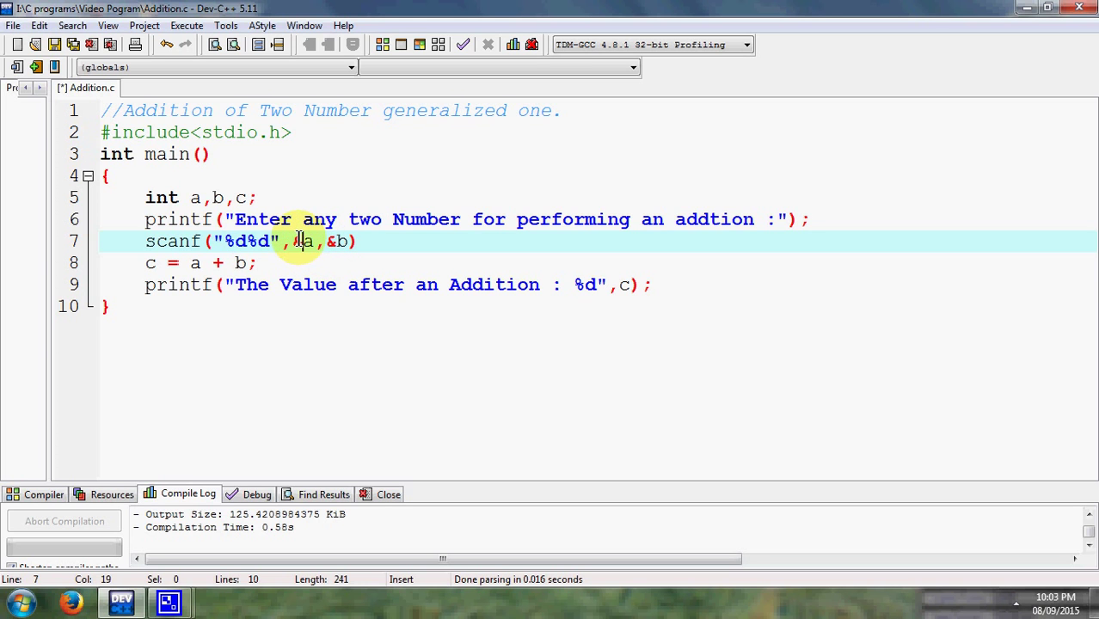
pyautogui.doubleClick(305, 241)
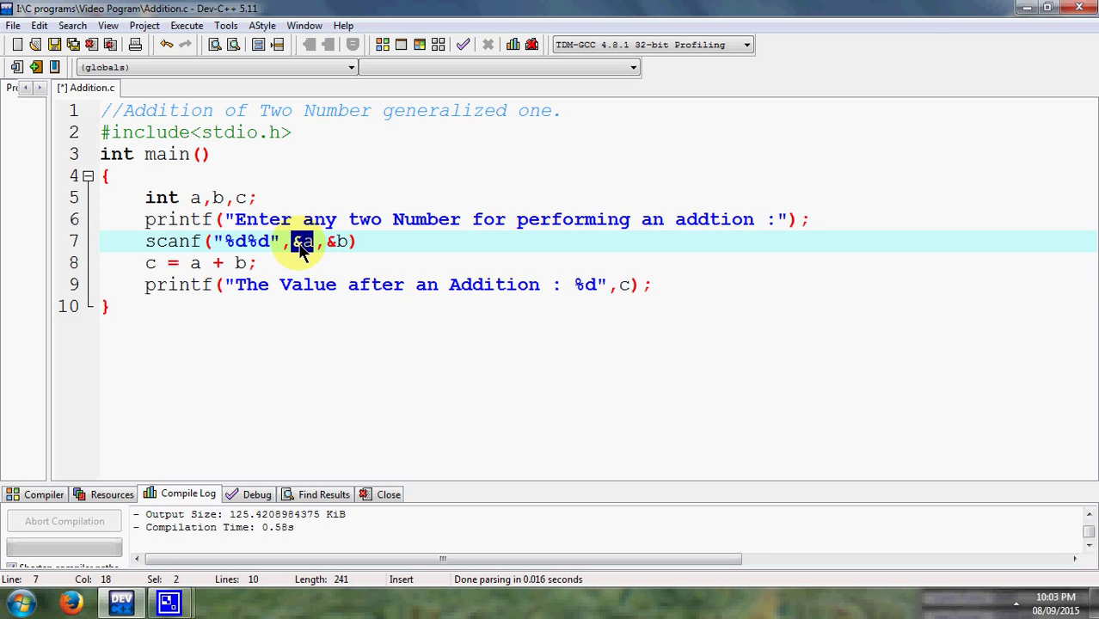
pyautogui.hotkey('shift', 'Left')
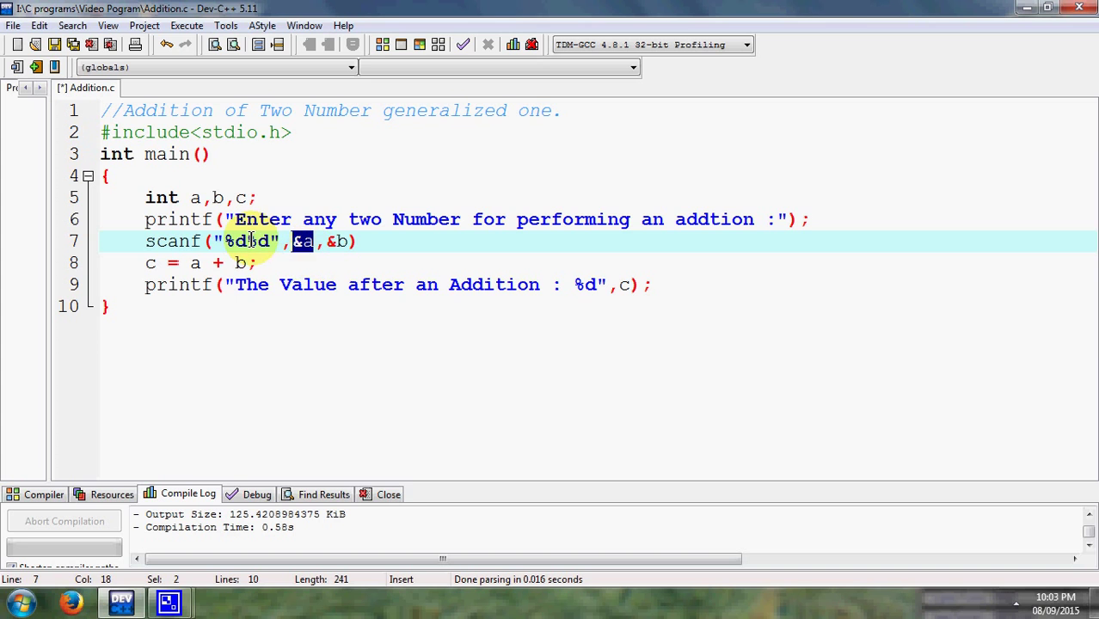
pyautogui.click(230, 241)
pyautogui.doubleClick(230, 242)
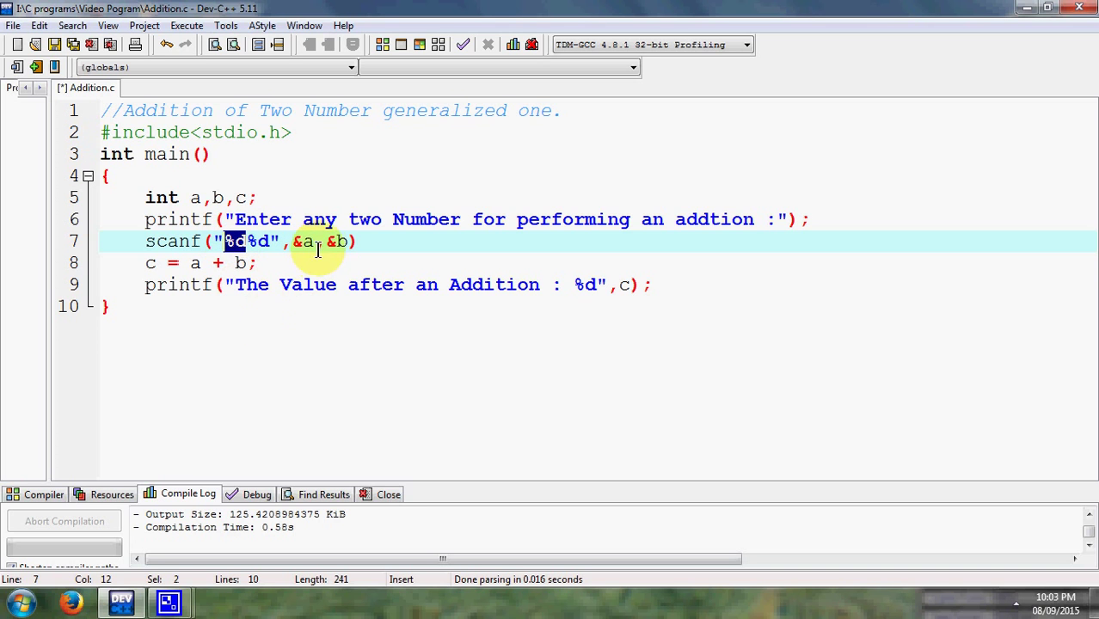
pyautogui.moveTo(328, 242); pyautogui.dragTo(348, 242)
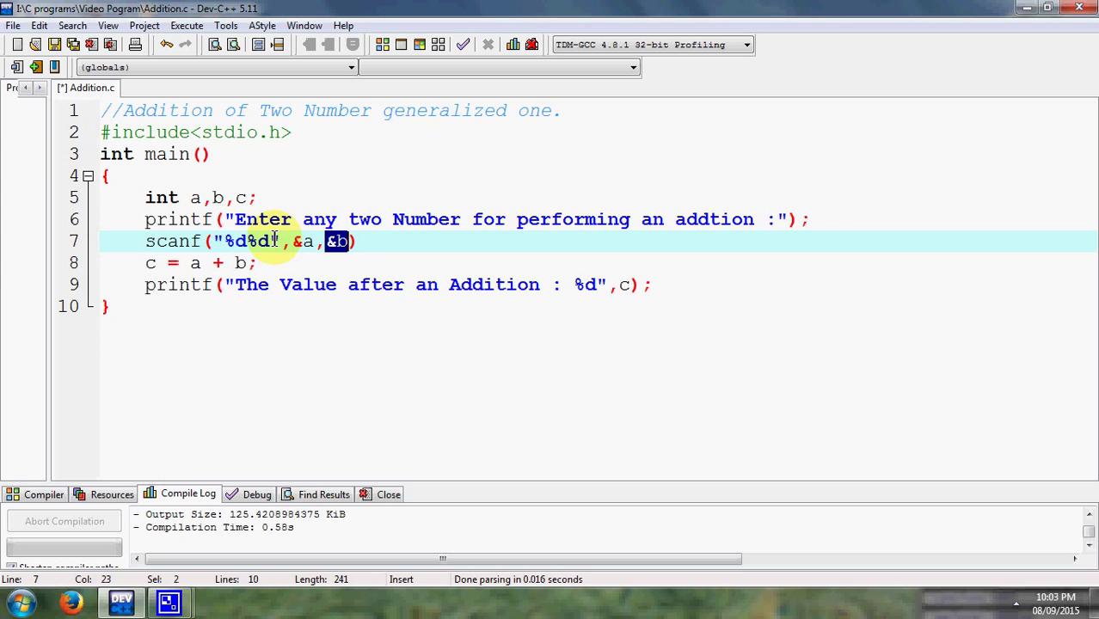
pyautogui.moveTo(268, 241); pyautogui.dragTo(248, 241)
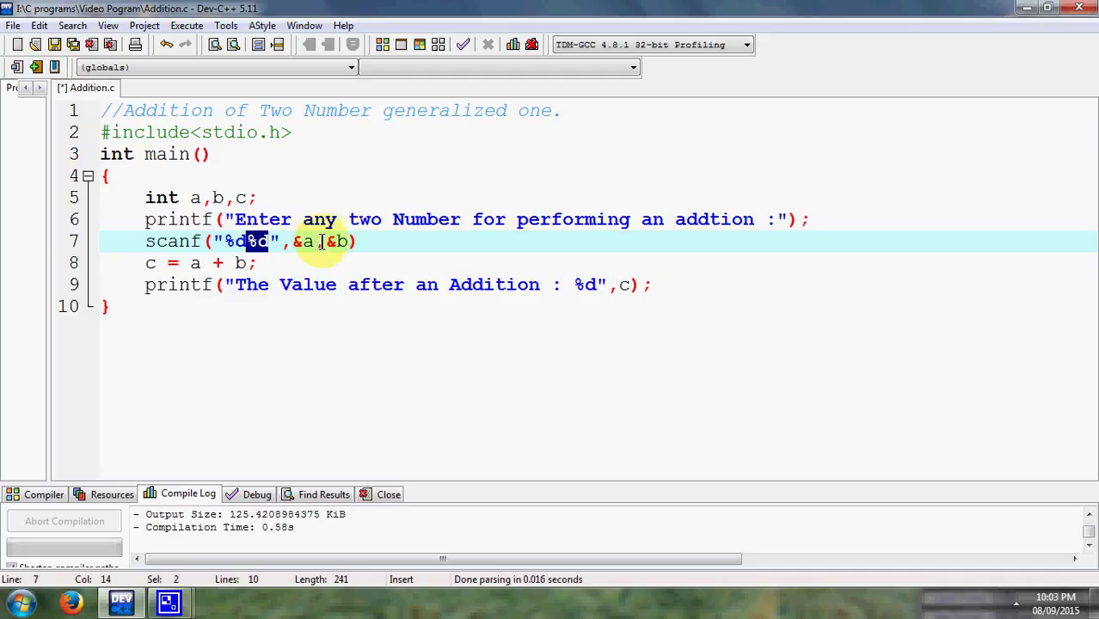
pyautogui.click(356, 242)
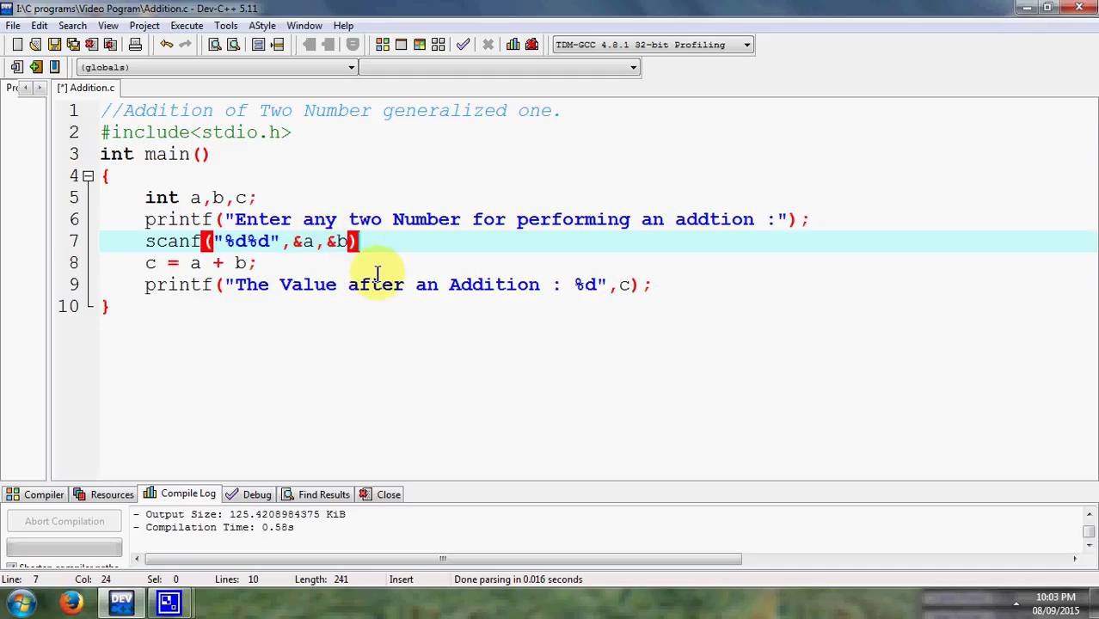
pyautogui.write(';')
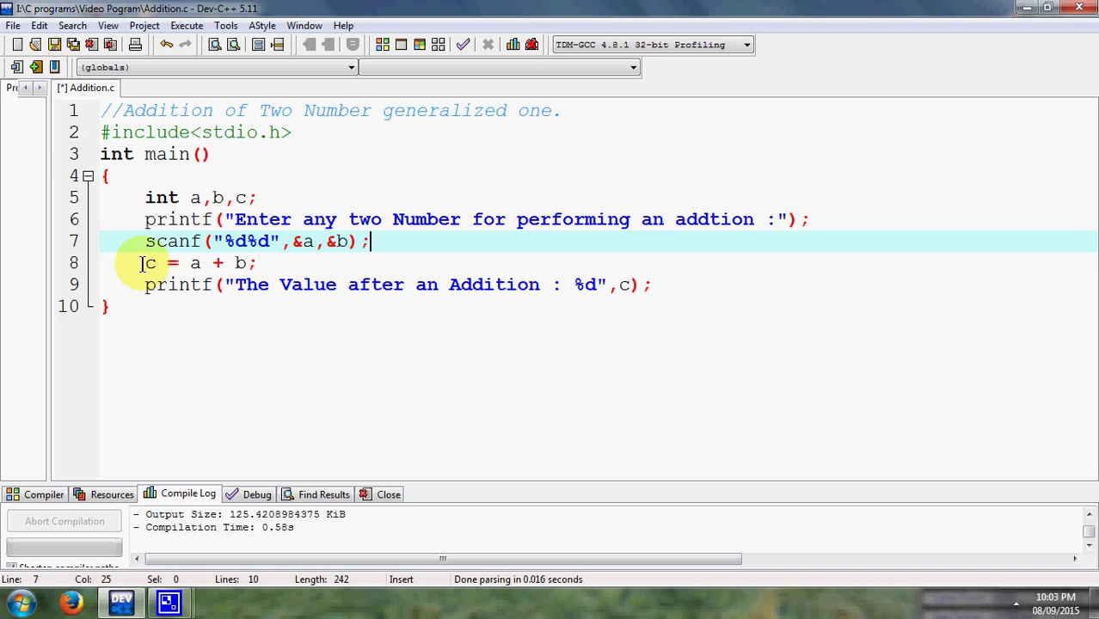
pyautogui.moveTo(143, 263); pyautogui.dragTo(257, 263)
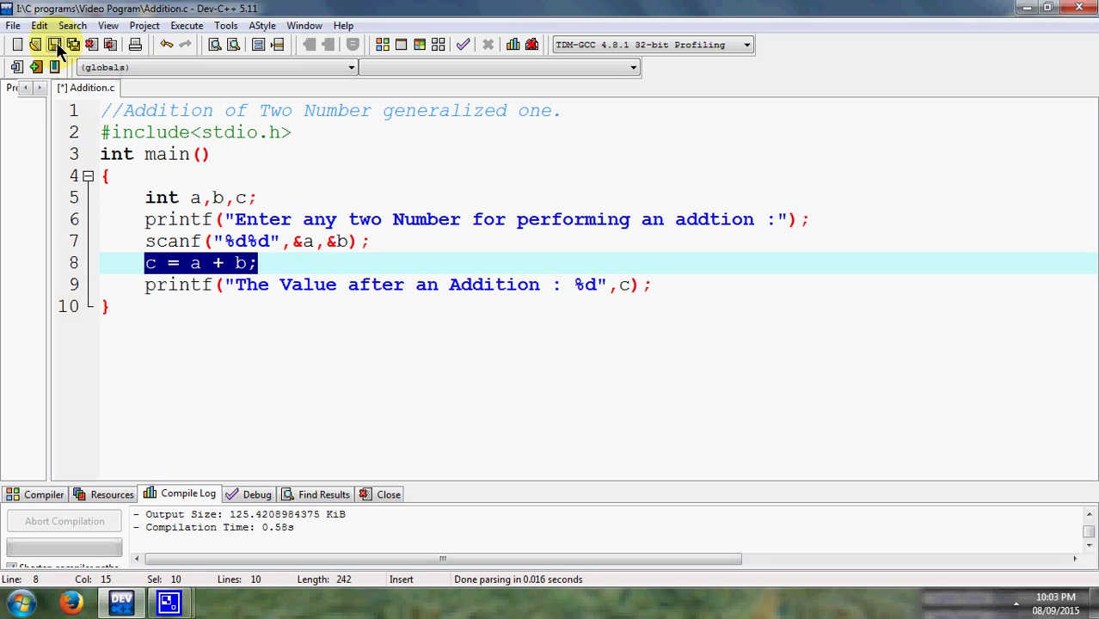
# Step: Save, compile and run Addition.c, entering 23 45 to get 68, then close the console
pyautogui.click(54, 44)
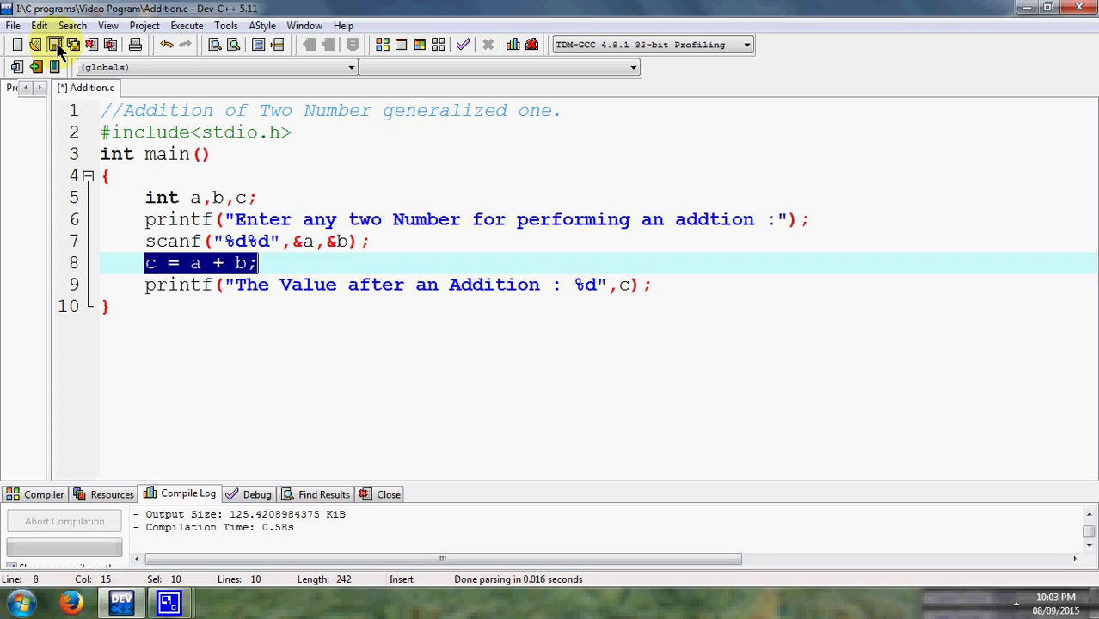
pyautogui.click(186, 25)
pyautogui.click(204, 76)
pyautogui.write('23')
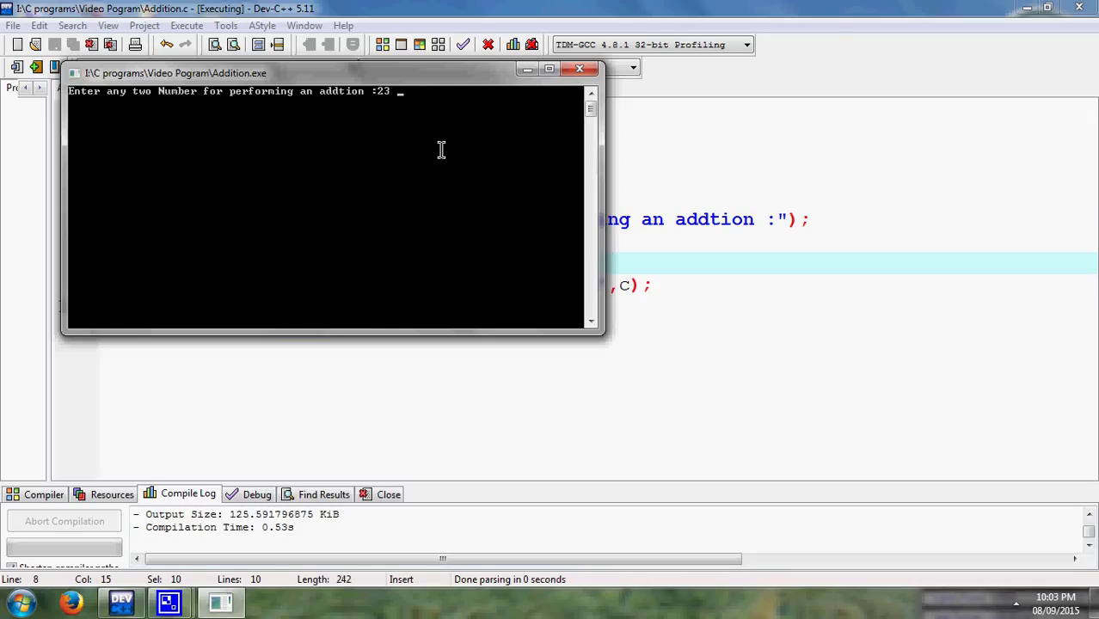
pyautogui.write('45')
pyautogui.press('Return')
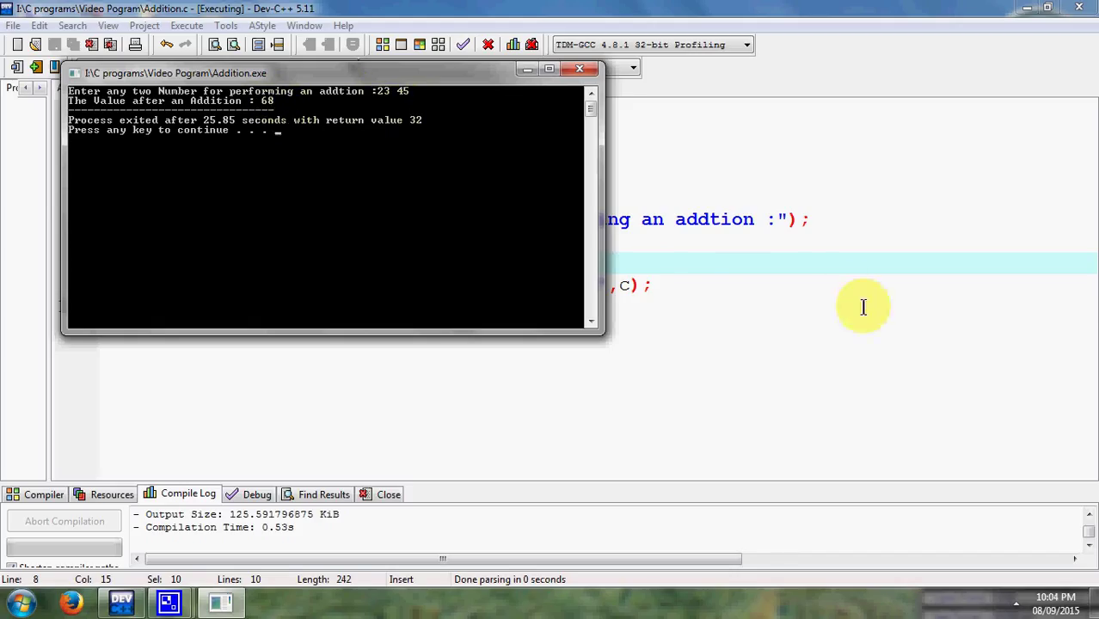
pyautogui.press('Return')
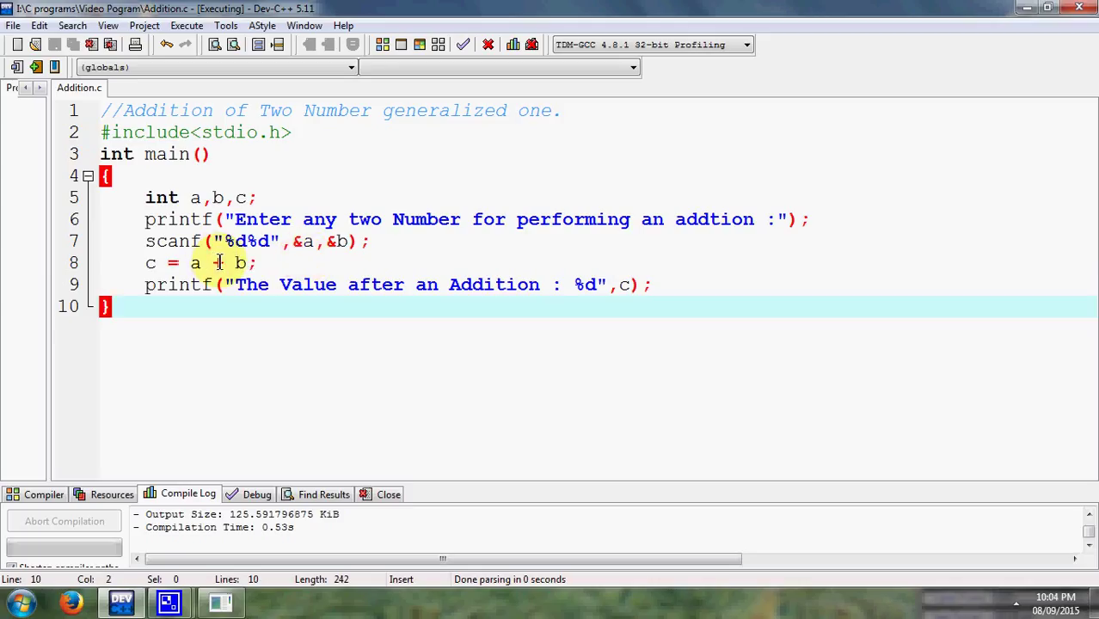
pyautogui.doubleClick(217, 263)
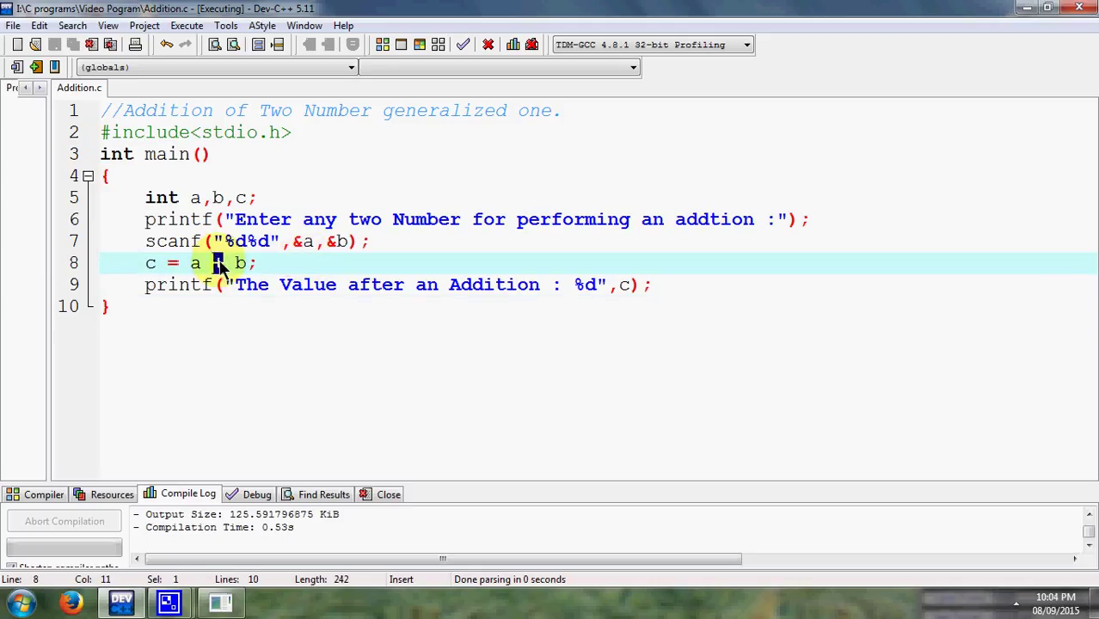
pyautogui.write('-')
pyautogui.press('BackSpace')
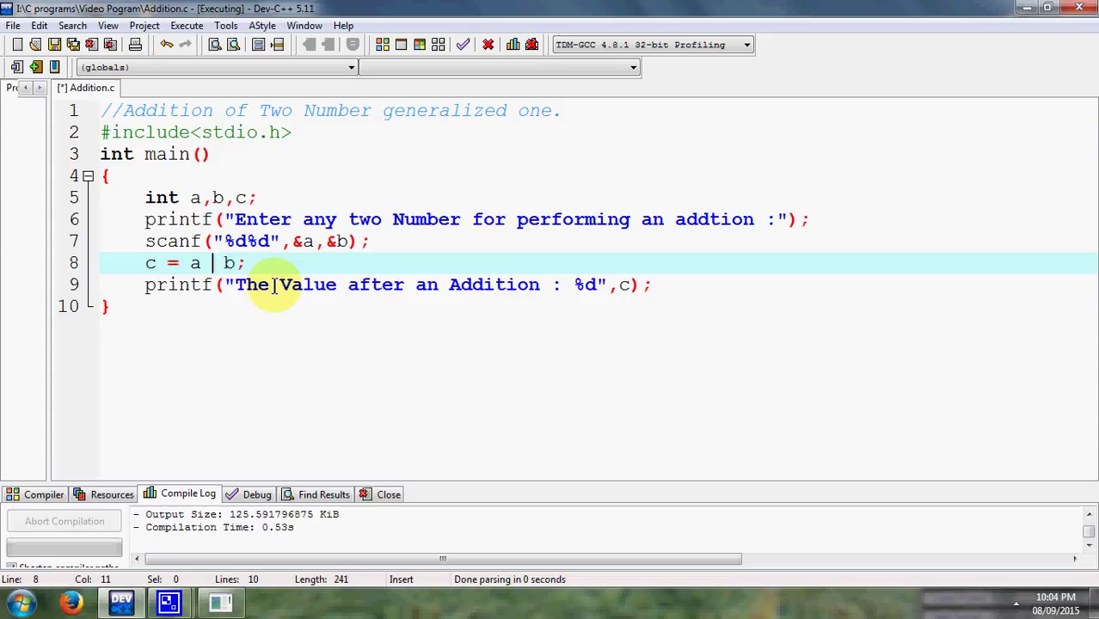
pyautogui.write('*')
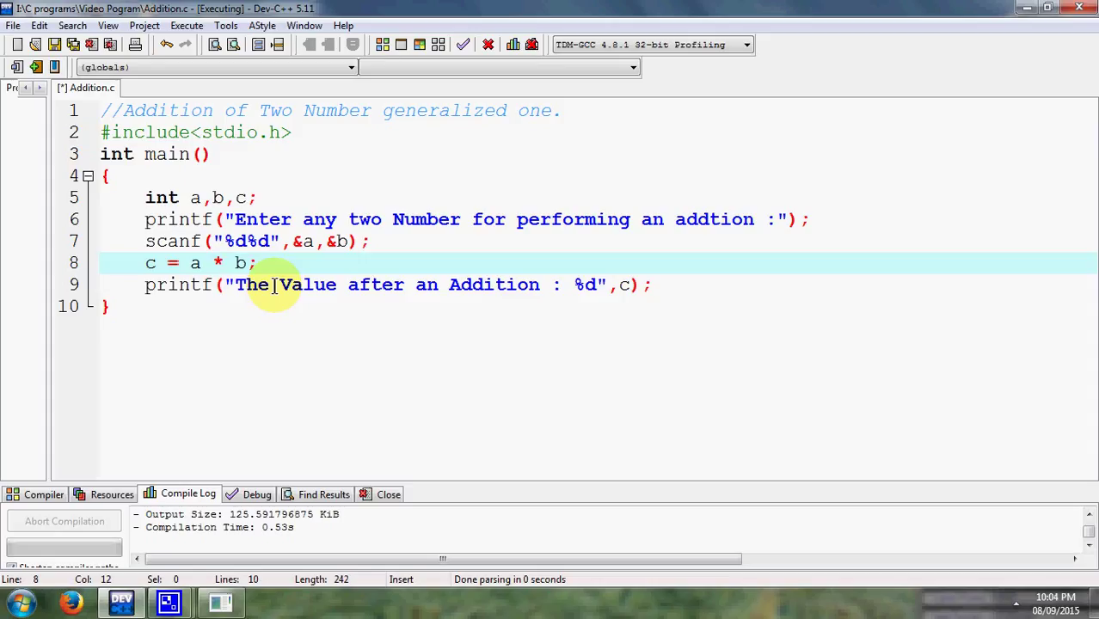
pyautogui.press('BackSpace')
pyautogui.write('/')
pyautogui.press('BackSpace')
pyautogui.press('Return')
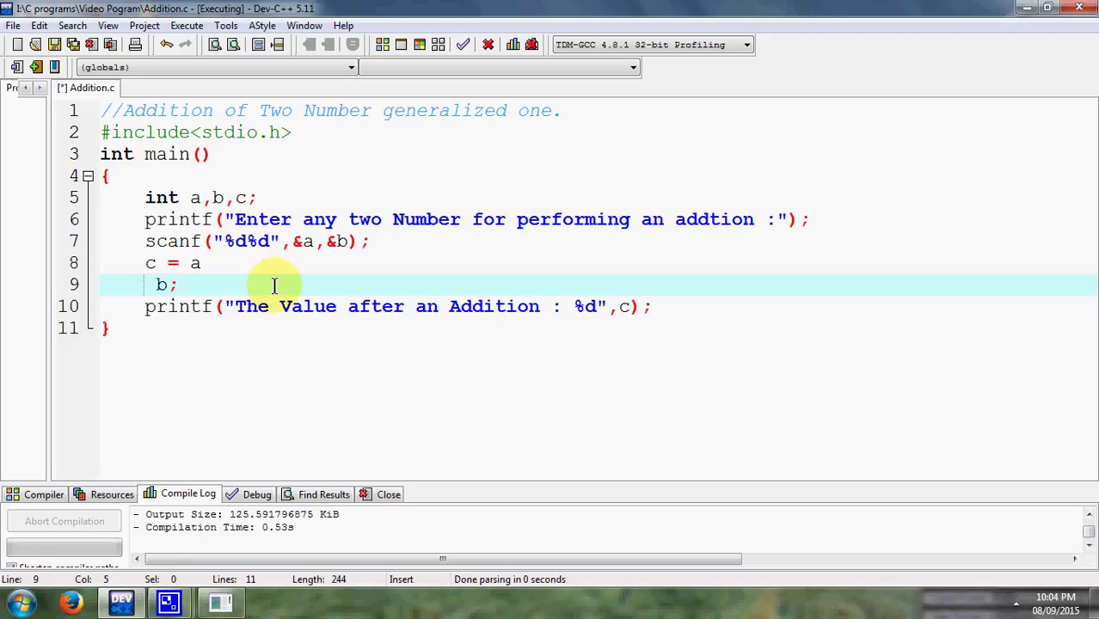
pyautogui.press('BackSpace')
pyautogui.write('+ b;')
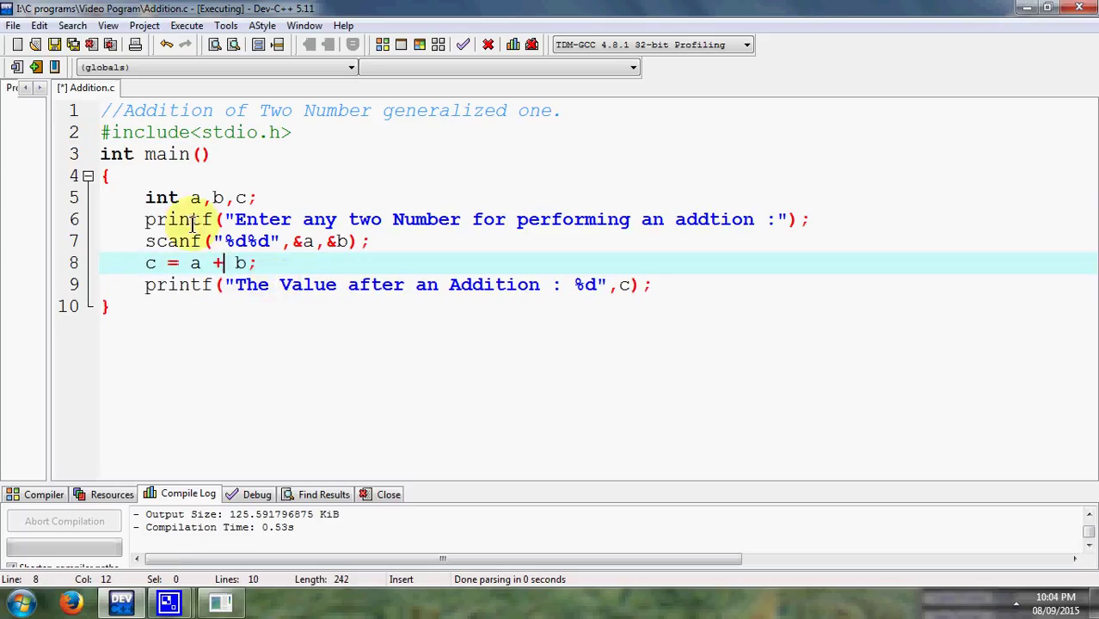
# Step: Make a, b, c float and use %f%f in scanf and %f in printf, then review main's body
pyautogui.moveTo(179, 197); pyautogui.dragTo(144, 199)
pyautogui.write('fla')
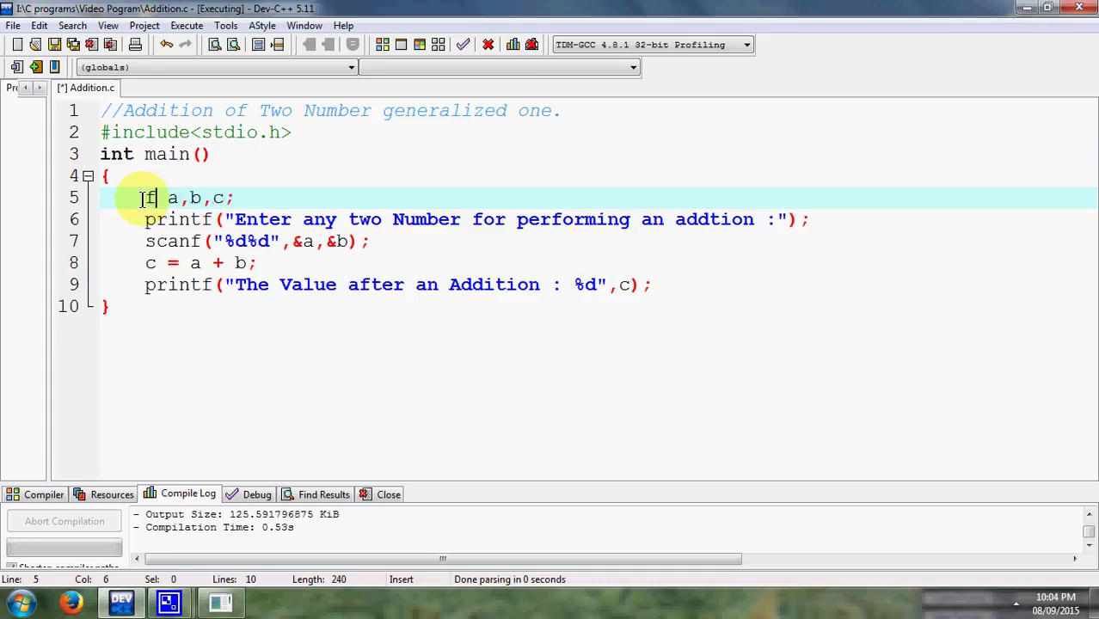
pyautogui.press('BackSpace')
pyautogui.write('o')
pyautogui.write('at')
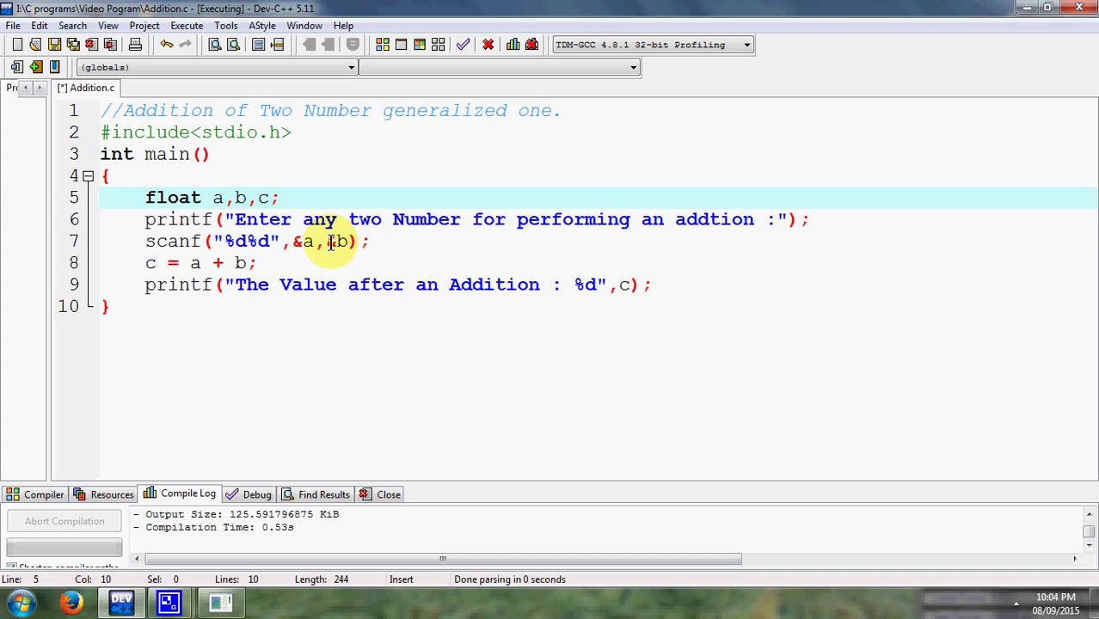
pyautogui.moveTo(230, 242); pyautogui.dragTo(269, 241)
pyautogui.write('f%f')
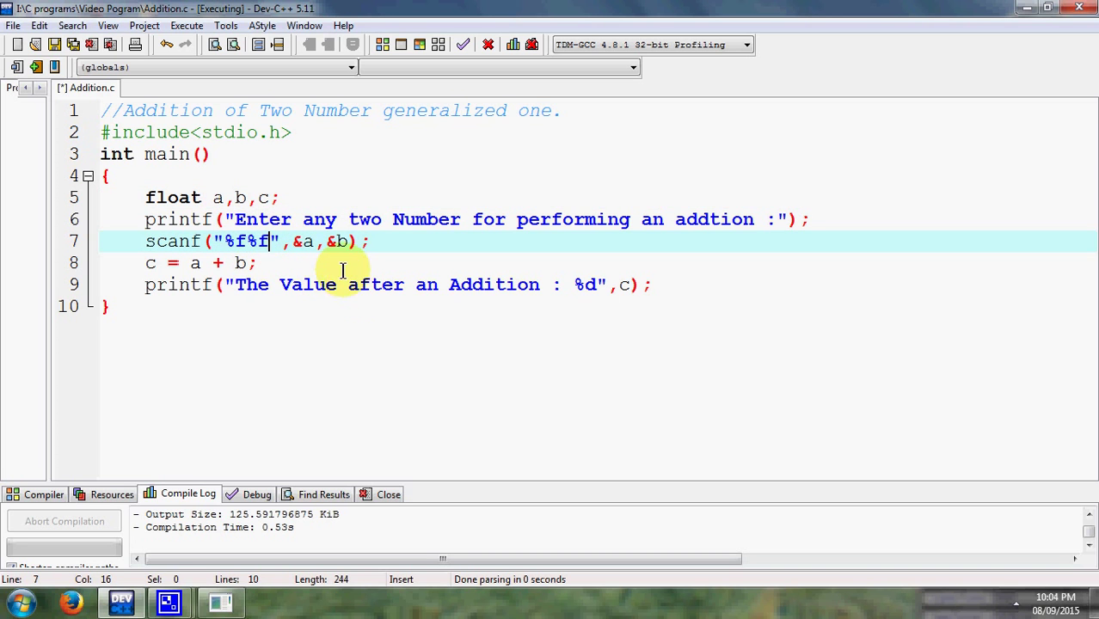
pyautogui.moveTo(582, 284); pyautogui.dragTo(593, 285)
pyautogui.write('f')
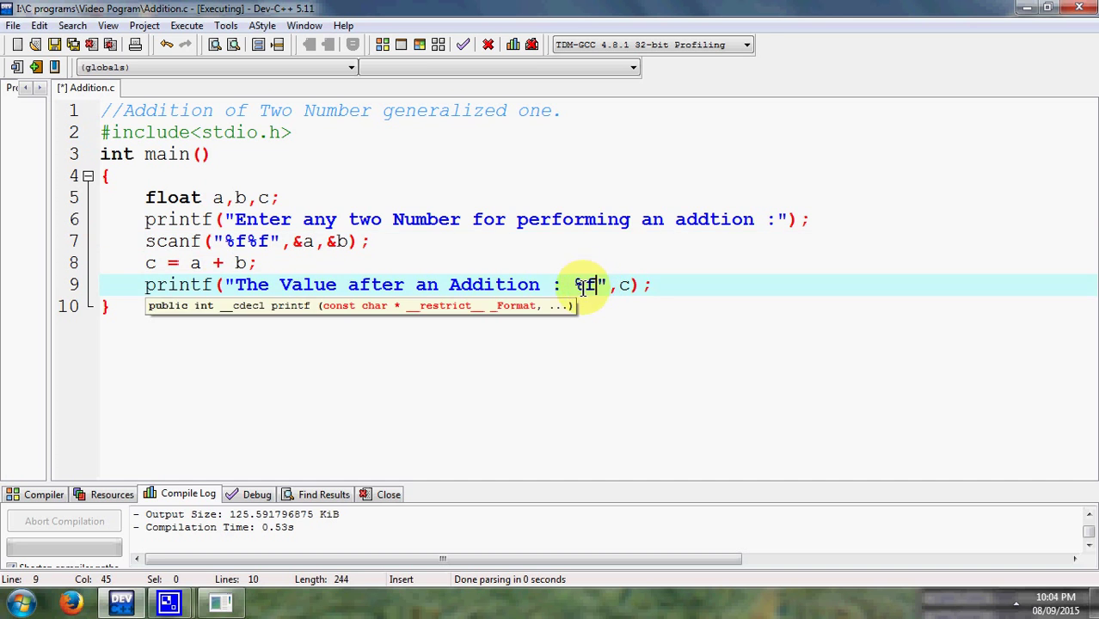
pyautogui.click(334, 306)
pyautogui.moveTo(146, 191); pyautogui.dragTo(667, 288)
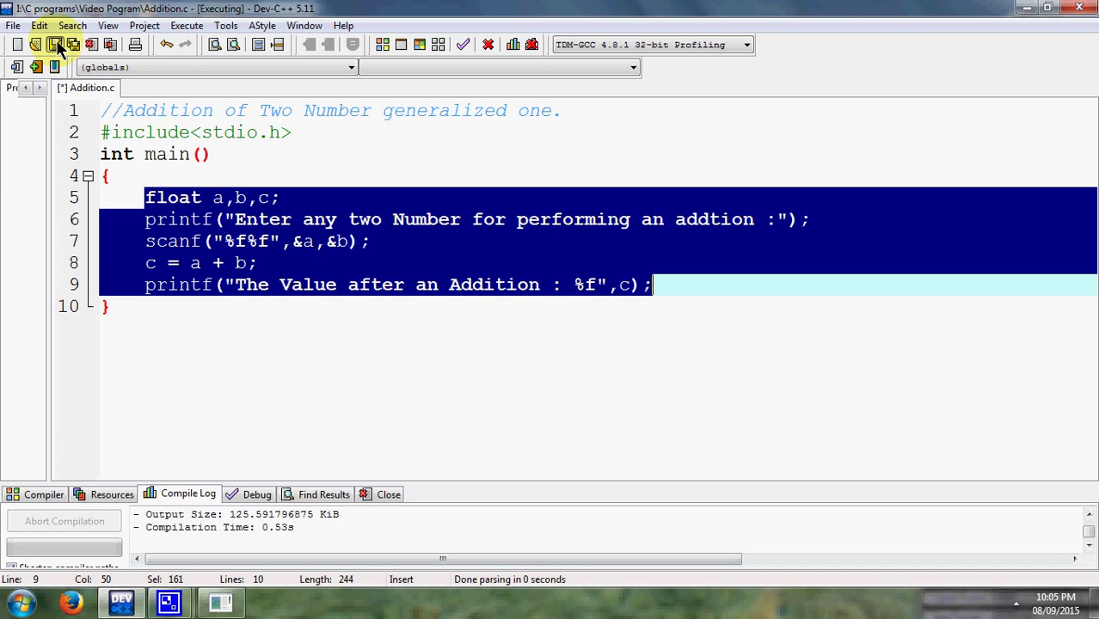
# Step: Save, compile and run the float version, entering 15.67 97.54 to get 113.209999
pyautogui.click(55, 44)
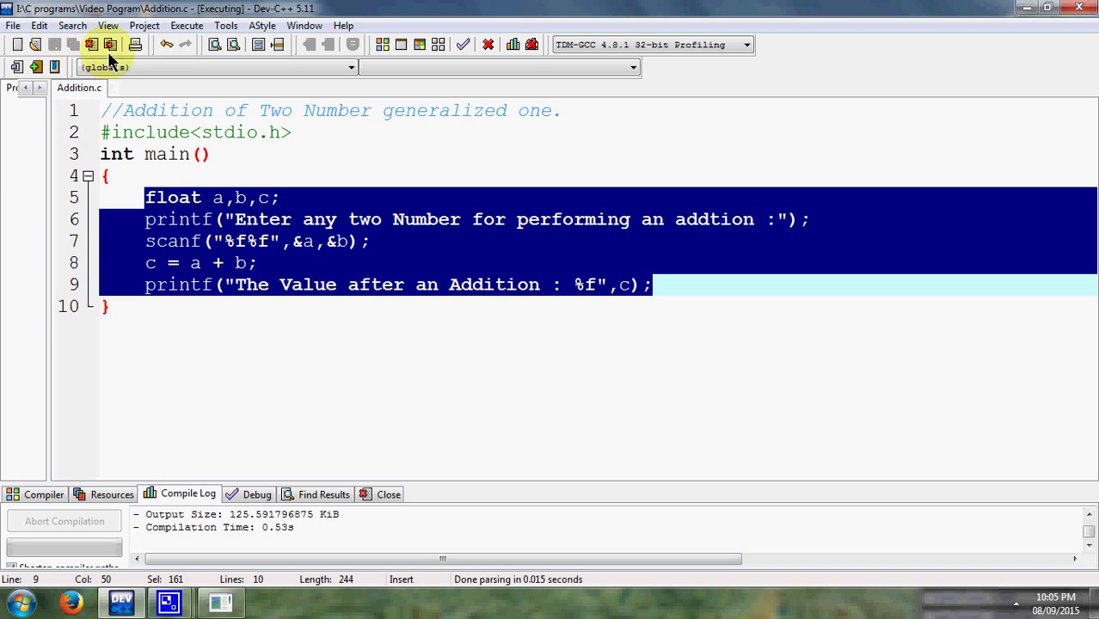
pyautogui.click(187, 25)
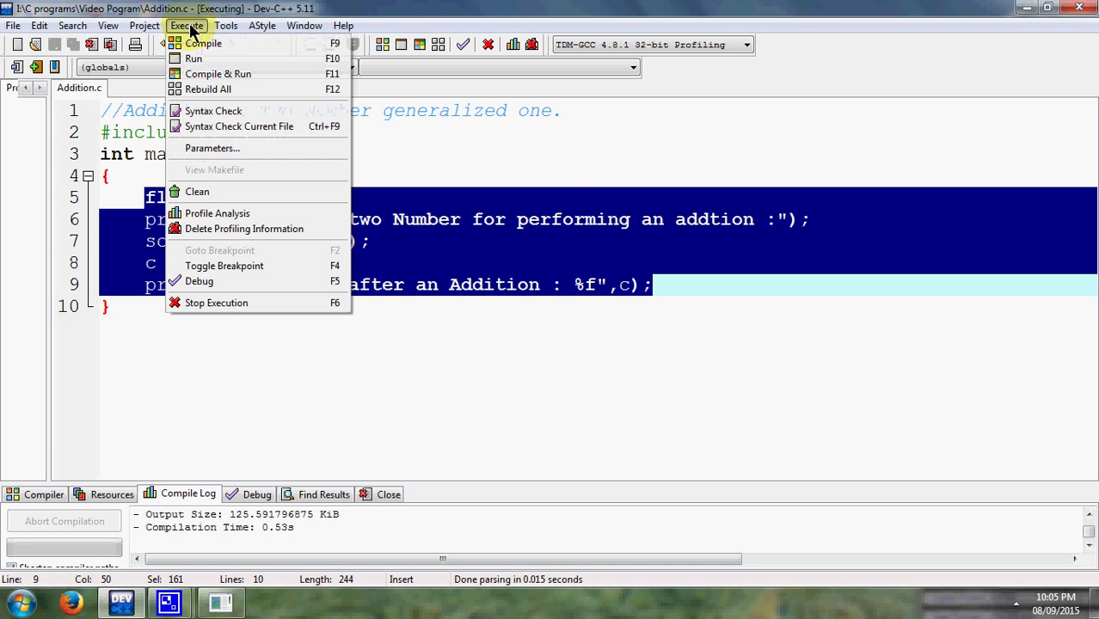
pyautogui.click(218, 74)
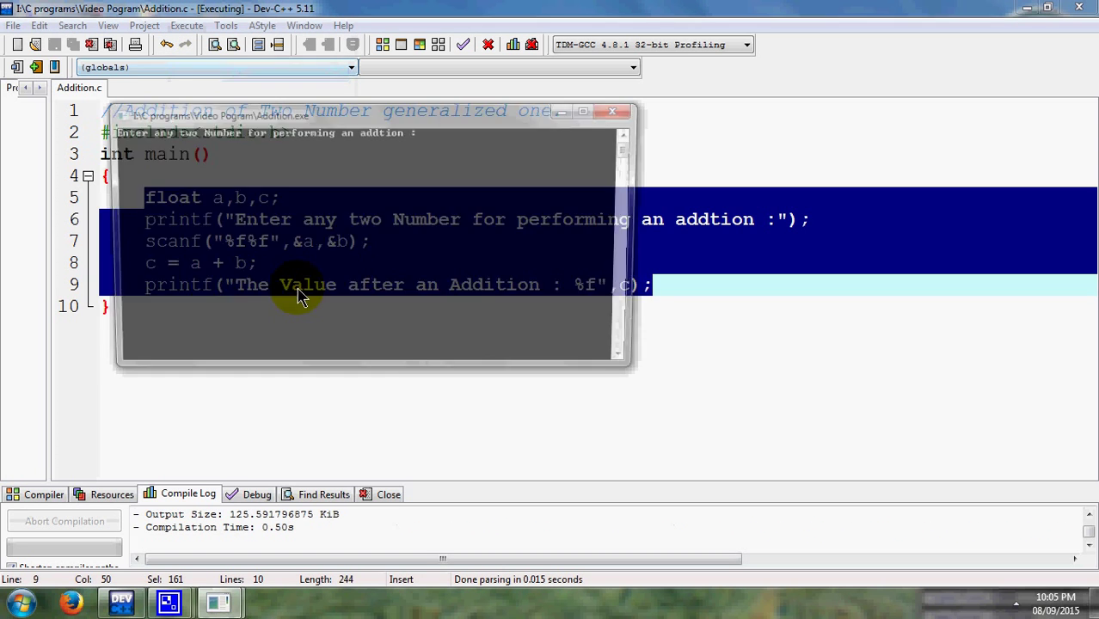
pyautogui.write('15')
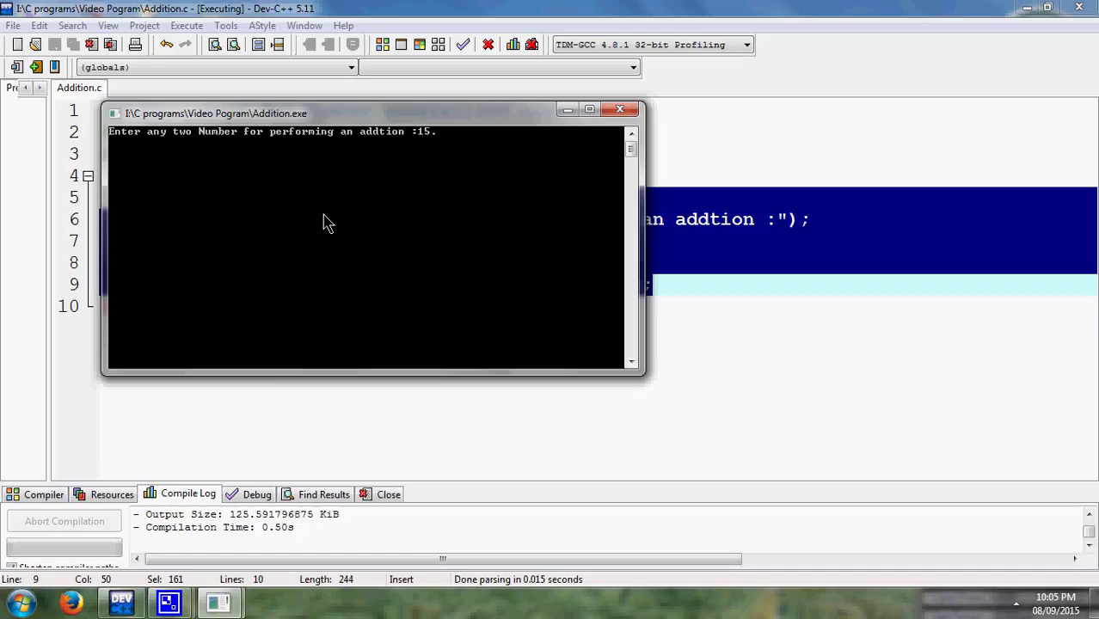
pyautogui.write('.6')
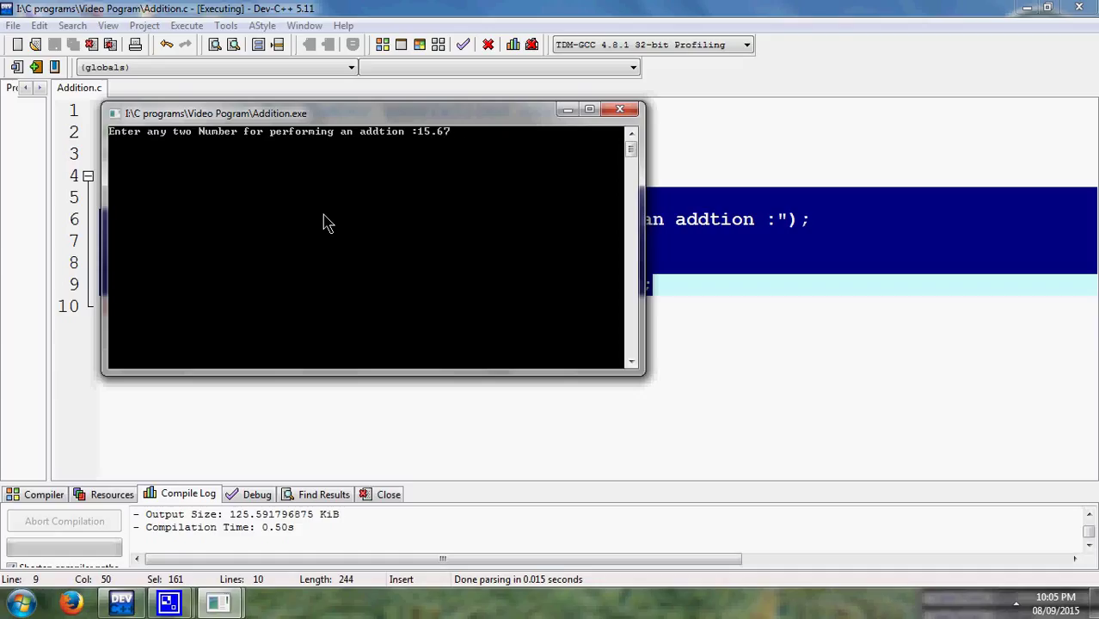
pyautogui.write('7.54')
pyautogui.press('Return')
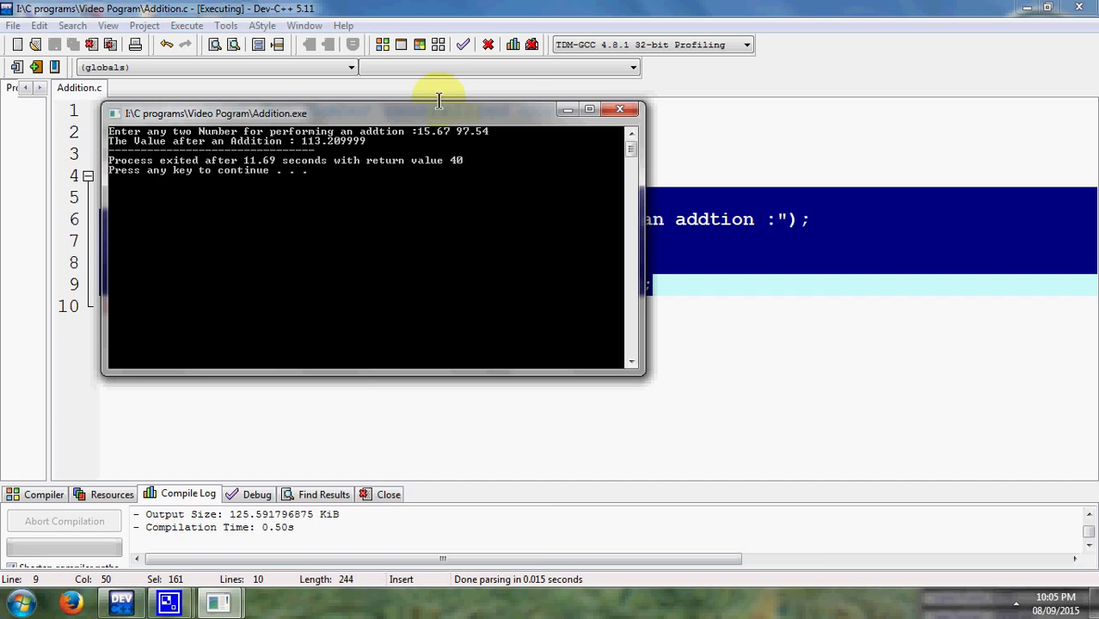
# Step: Reposition the console window to view the 113.209999 result alongside the code
pyautogui.moveTo(439, 113); pyautogui.dragTo(0, 129)
pyautogui.doubleClick(481, 10)
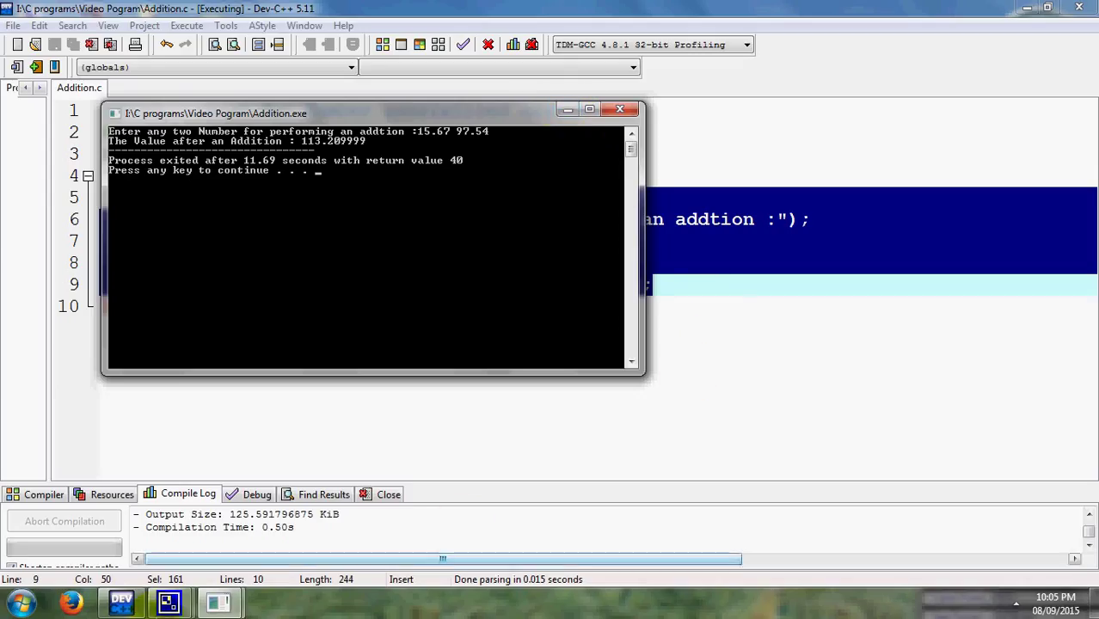
pyautogui.moveTo(168, 603)
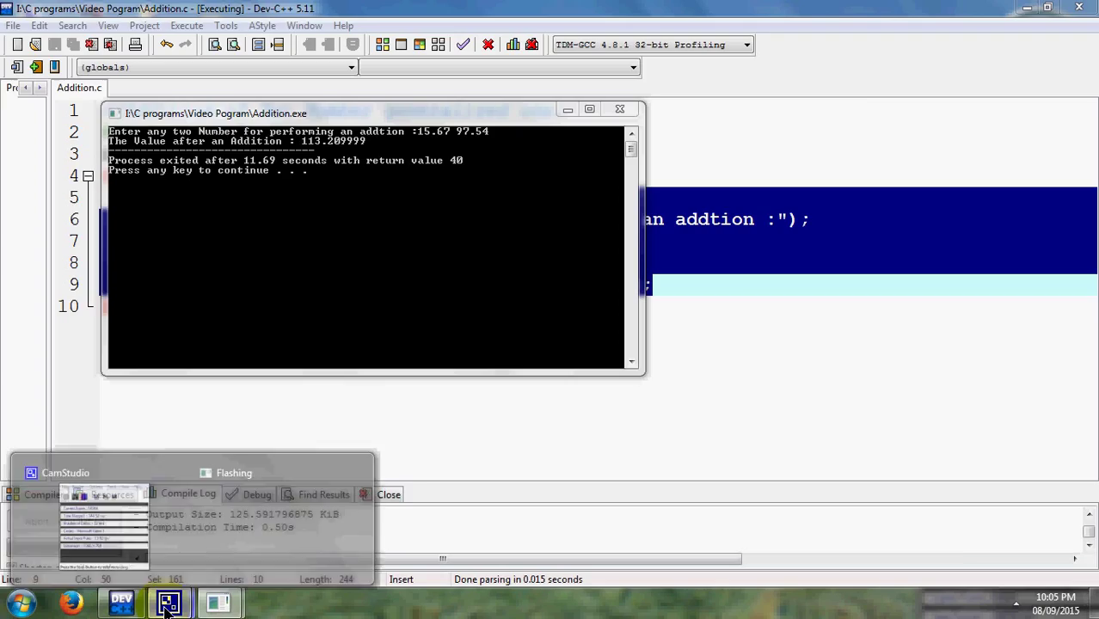
pyautogui.click(103, 529)
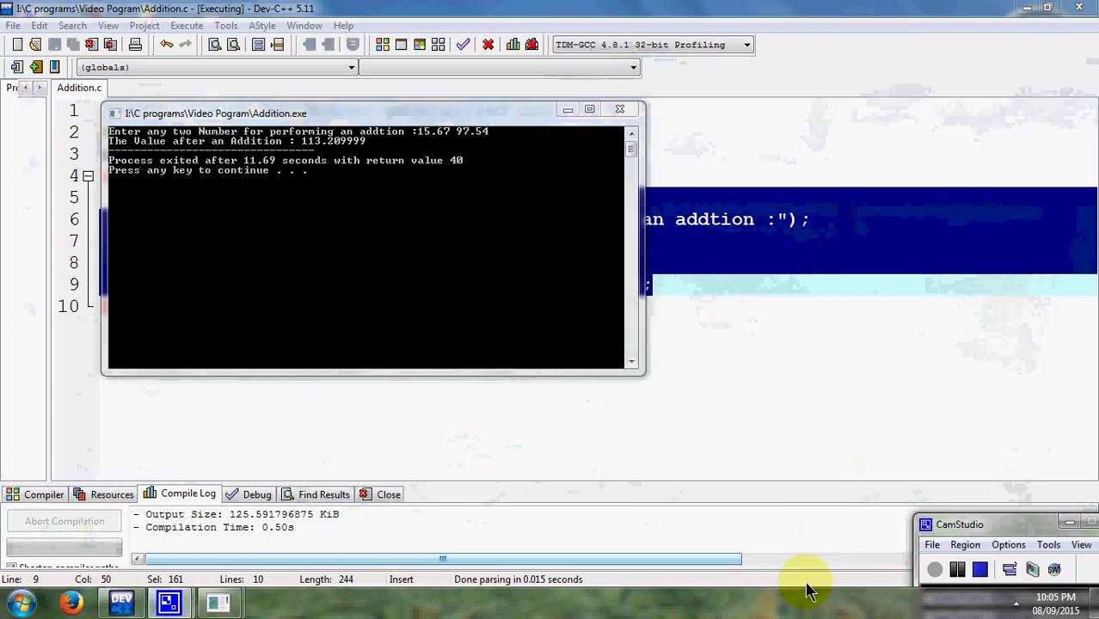